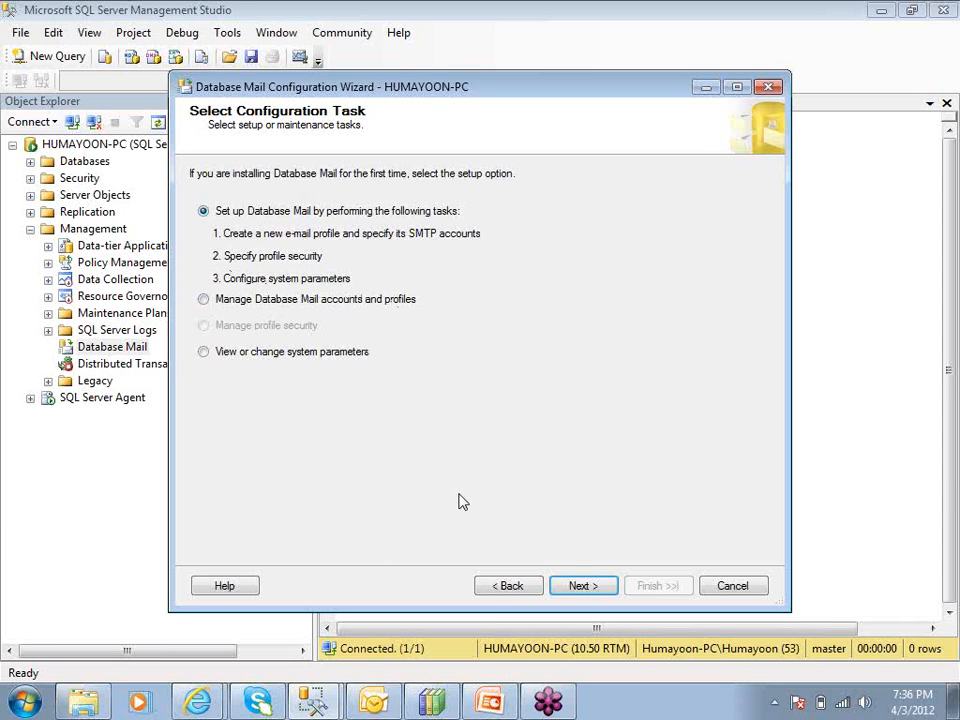
Continue with the Database Mail setup task and name the new profile bulk-mailer
left_click(579, 587)
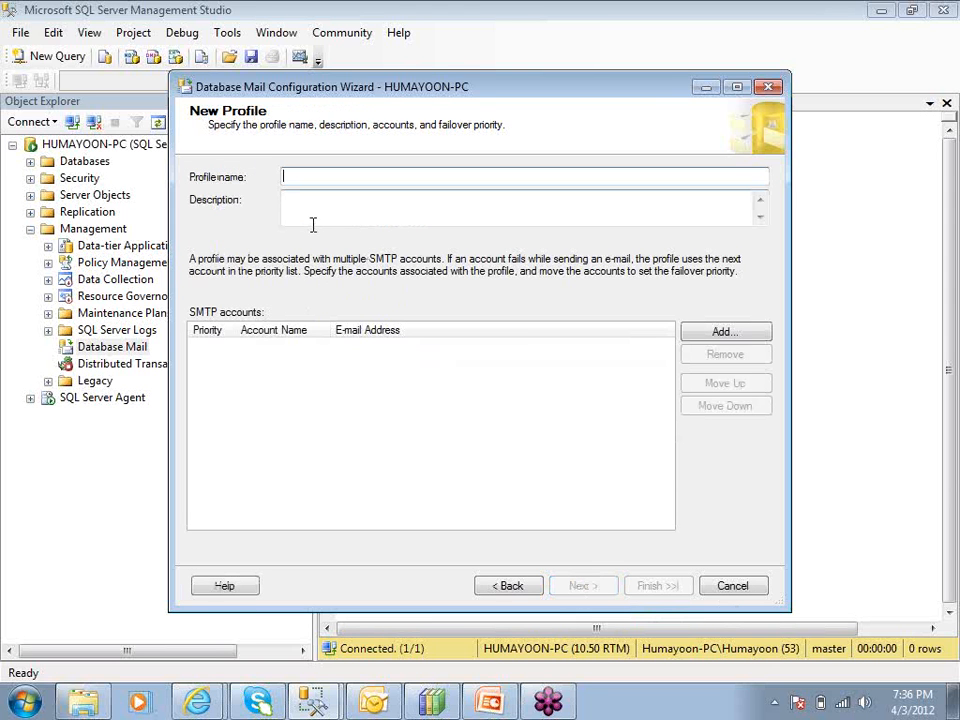
type("bulk-mailer")
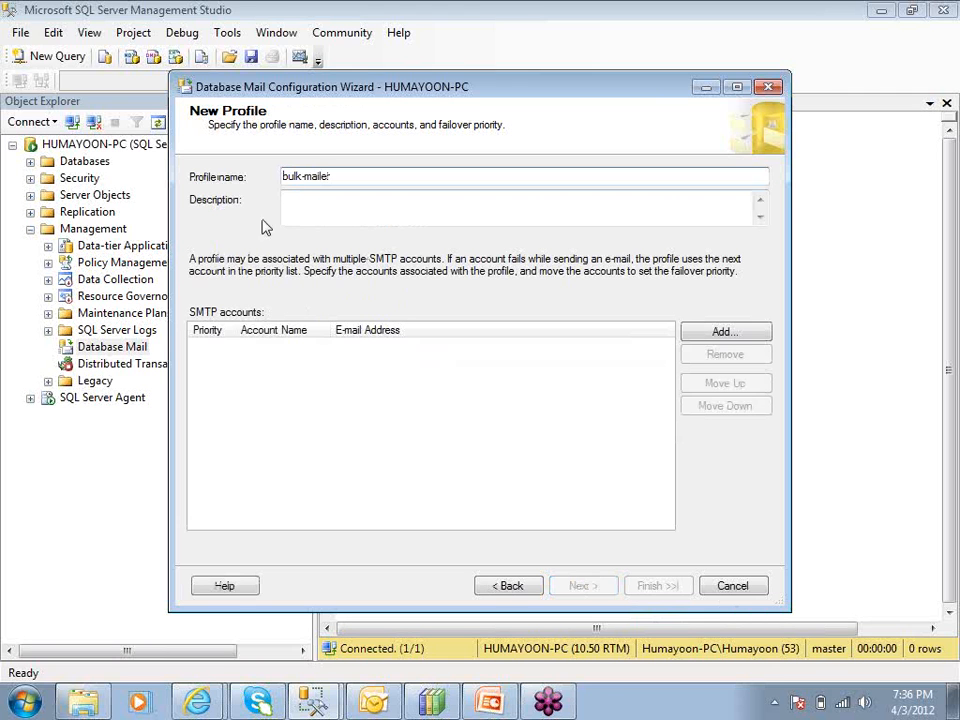
Describe the profile as "this profile is used to send bulk customer announcement emails"
left_click(306, 208)
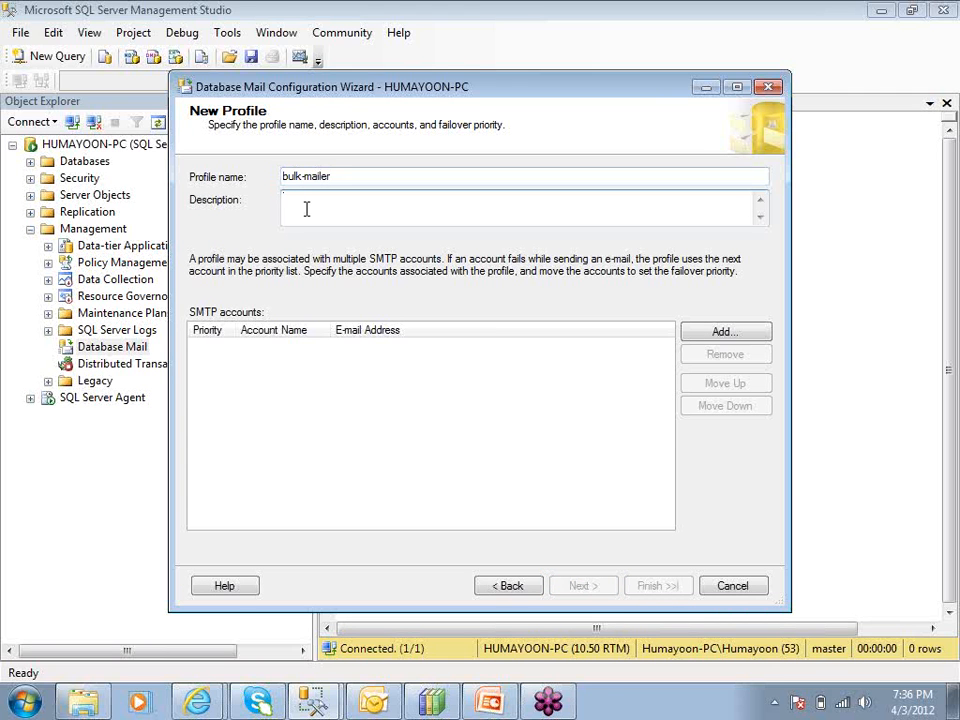
type("this profile is used to send bulk:customer")
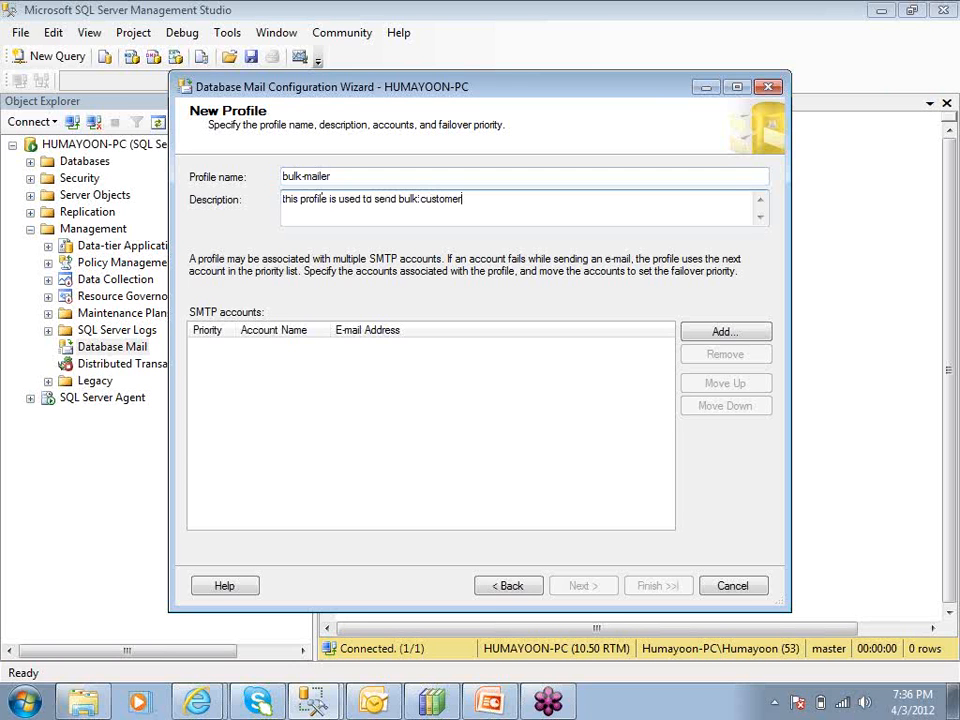
type(" annouh")
type("cement emails")
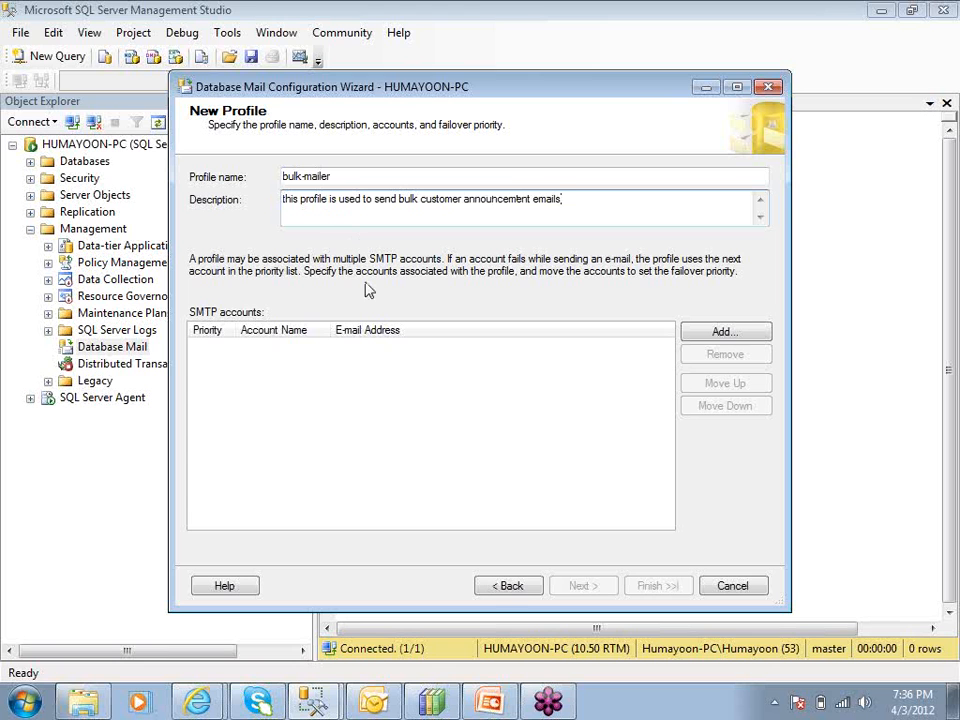
Start a new SMTP account for the profile and name it bulk-mailer-account
left_click(722, 333)
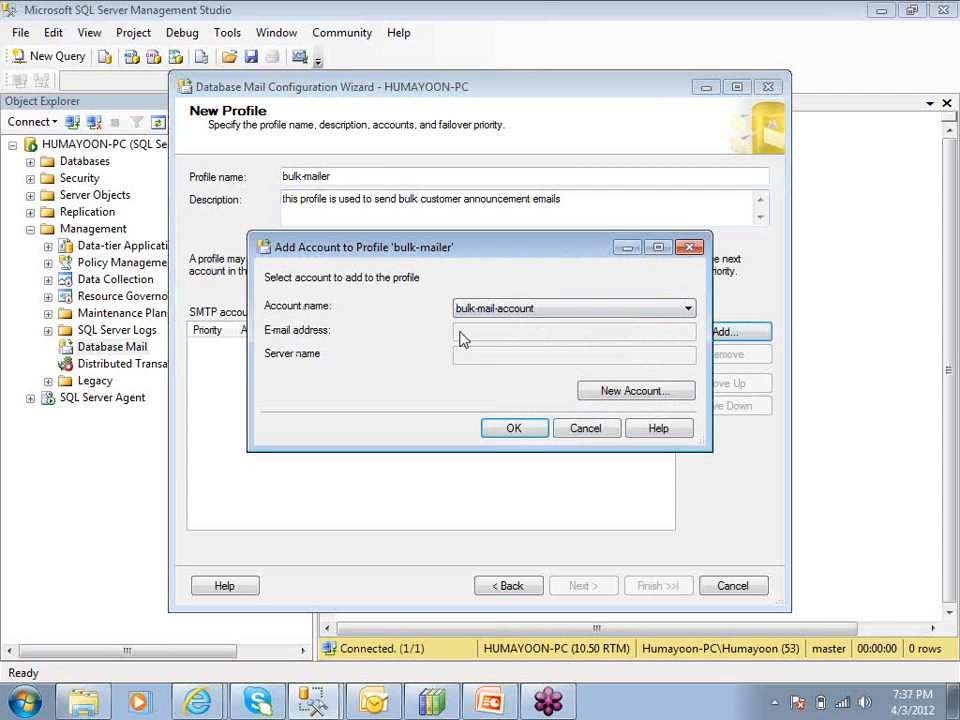
left_click_drag(467, 255, 397, 167)
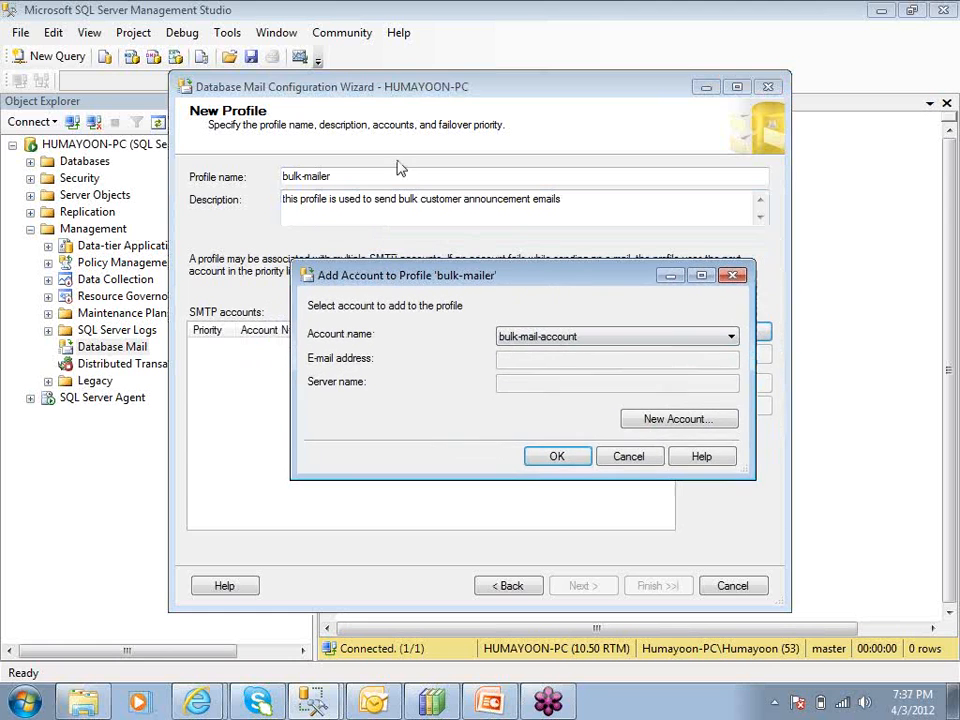
left_click(645, 420)
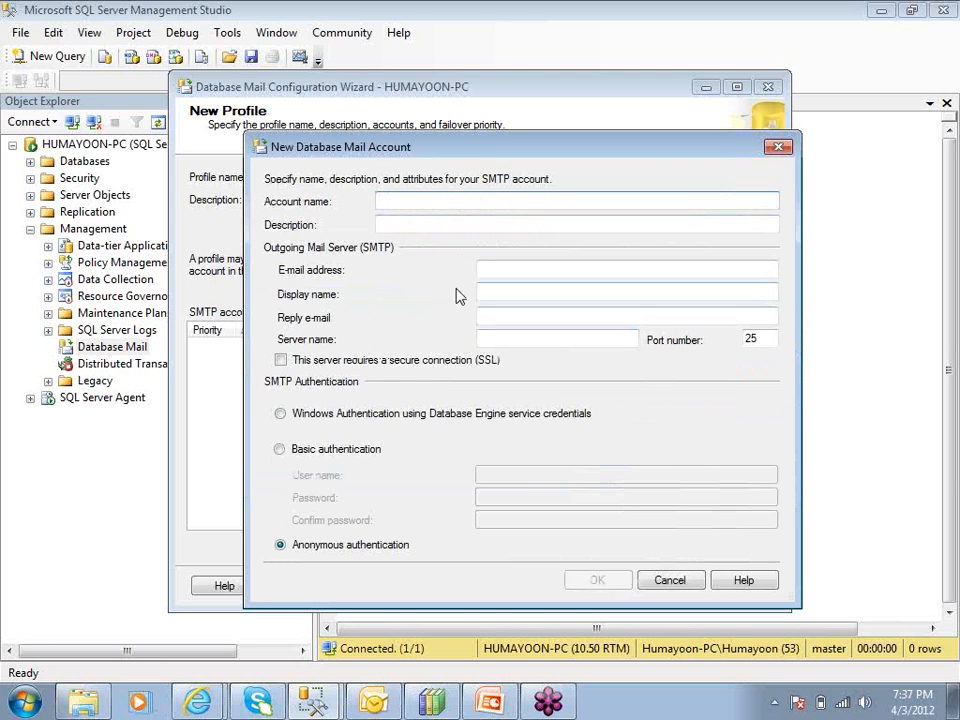
type("bulk-mailer-account")
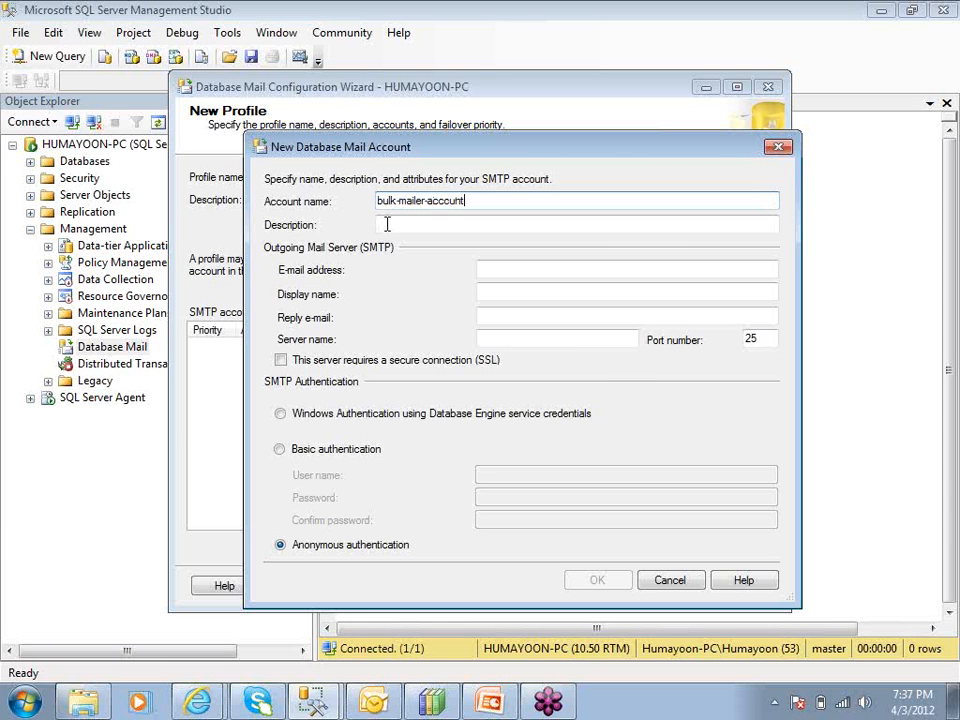
Describe the mail account as "this account is attached to bulk-mailer profile"
key("Tab")
type("this")
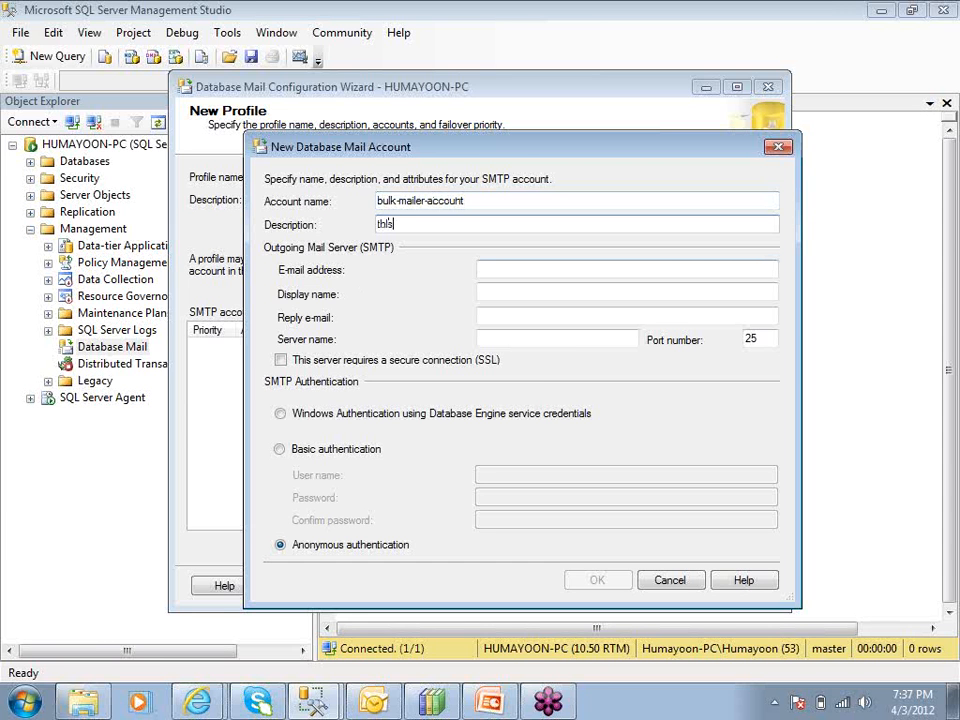
type(" account is attached to bu")
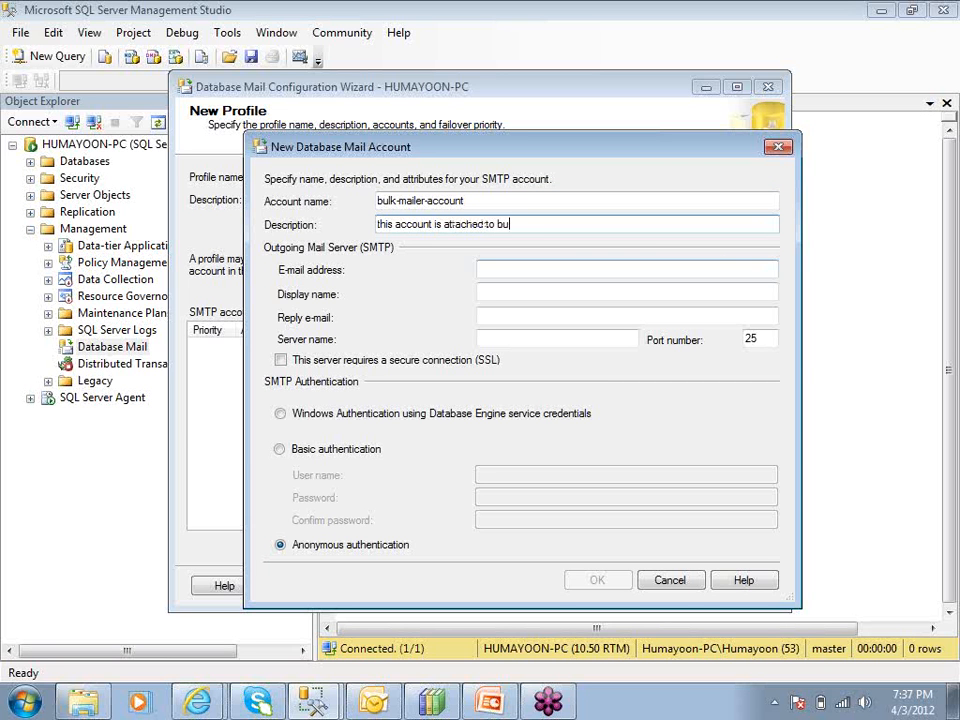
type("lk-mailer profile")
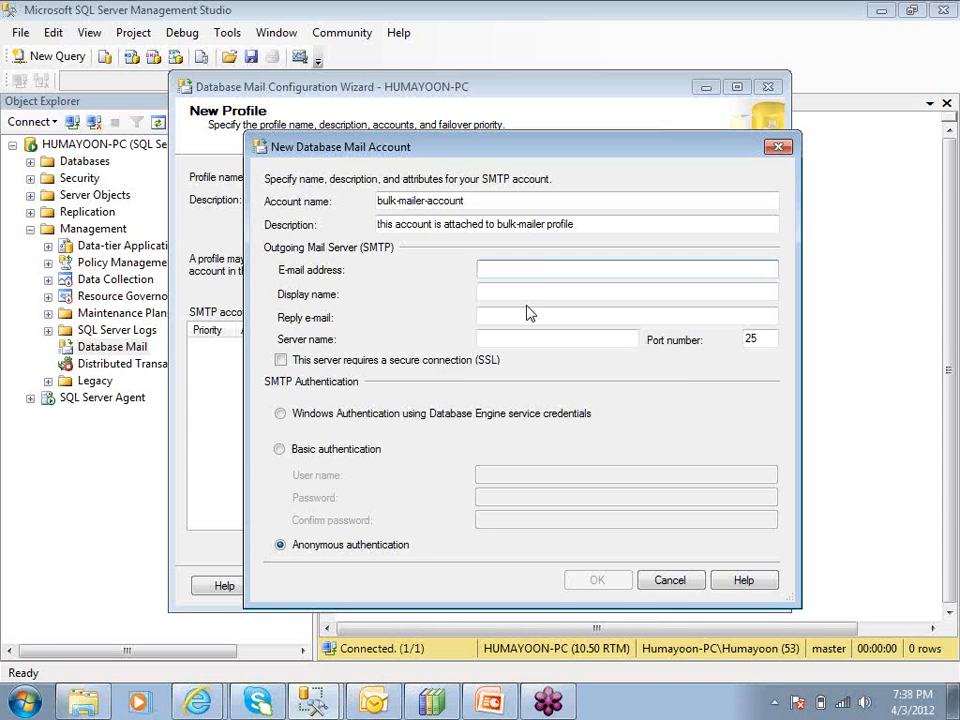
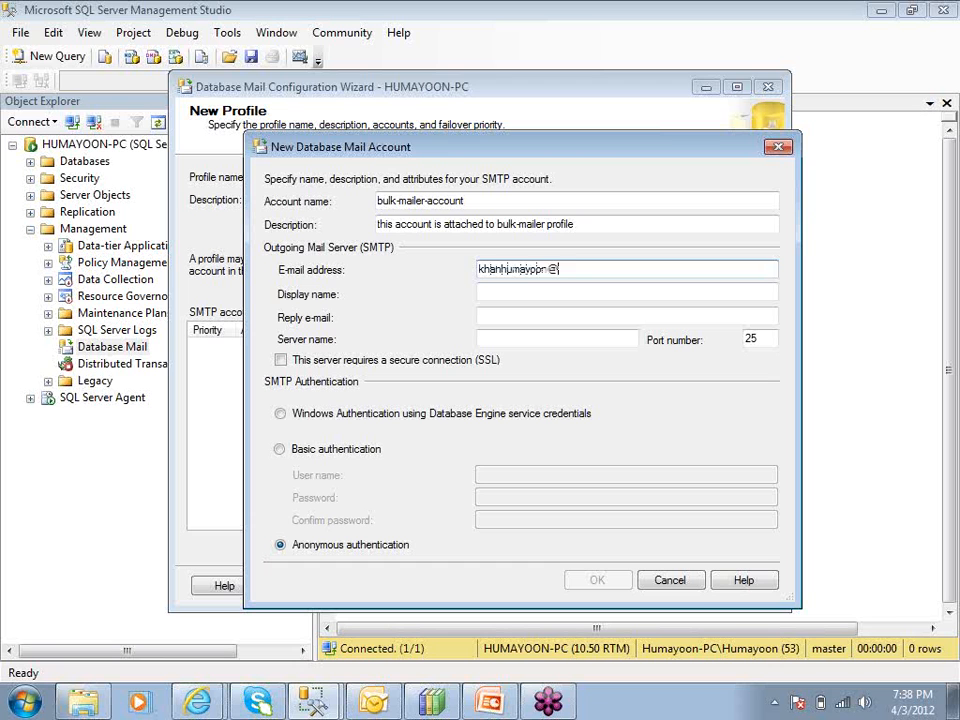
Enter the sender's e-mail address for outgoing mail and set the display name to Certi Tracks
left_click(541, 290)
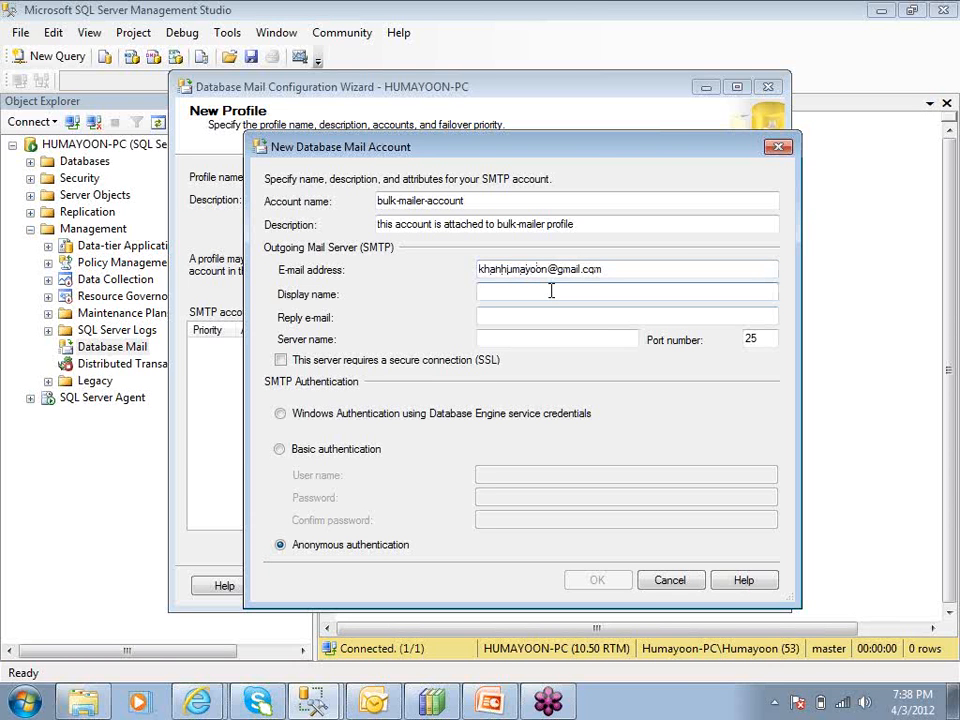
type("Certi Tracks")
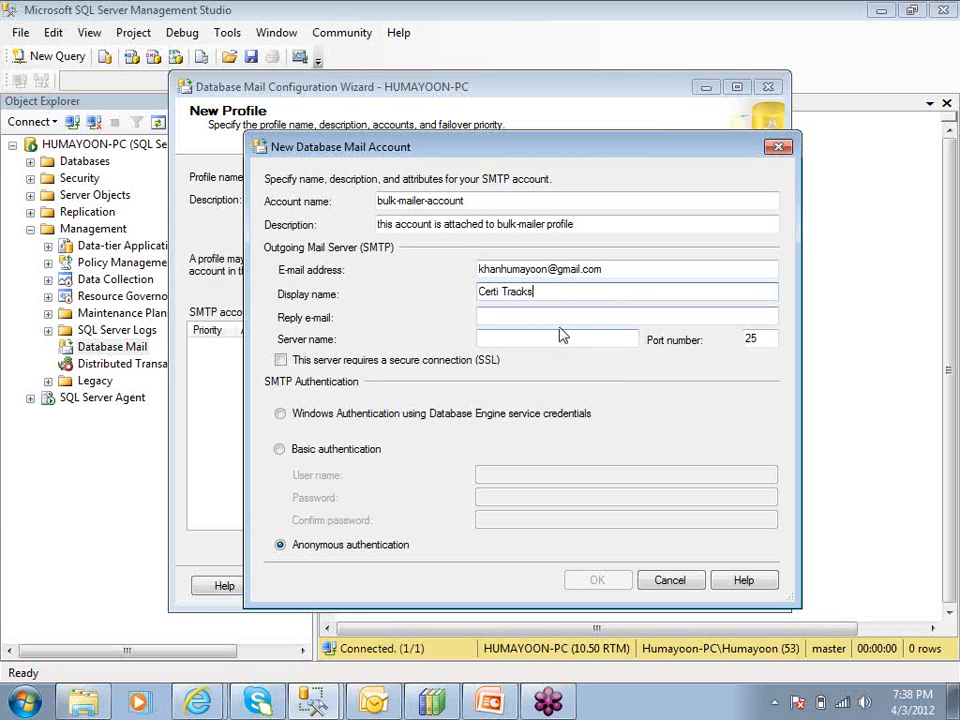
left_click_drag(550, 290, 458, 292)
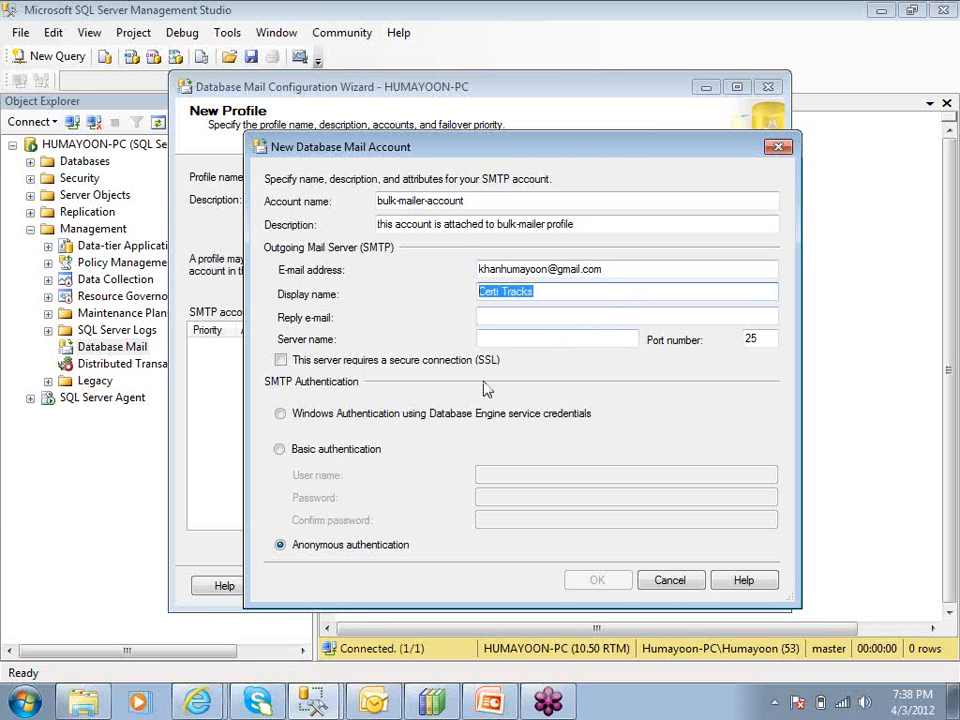
left_click(557, 291)
left_click_drag(557, 291, 456, 311)
Fill in the reply e-mail with the same address as the sender's
left_click(509, 315)
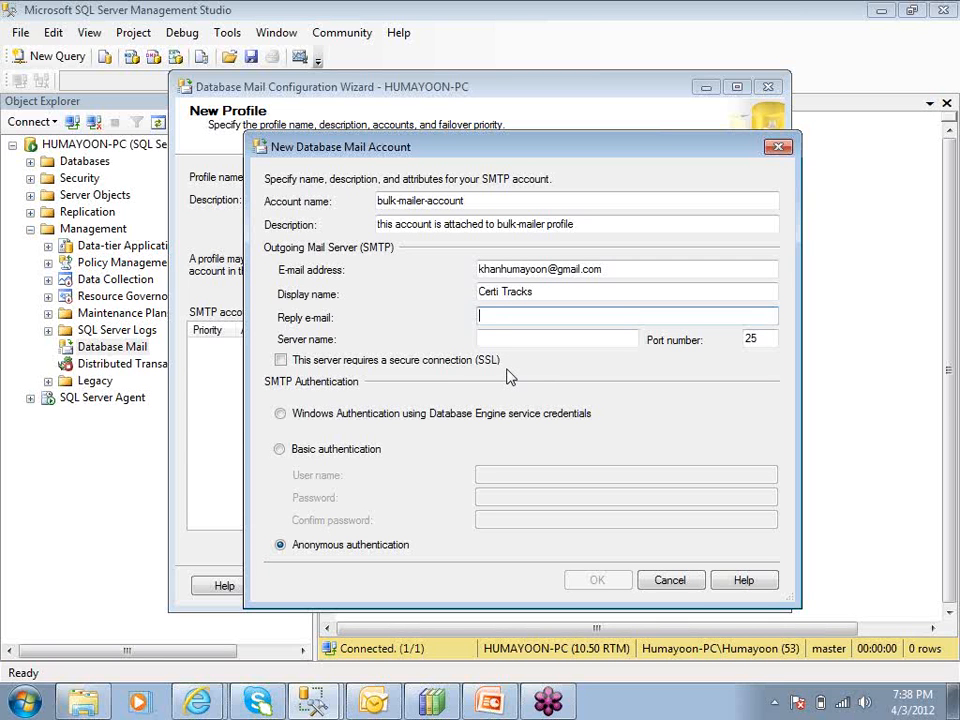
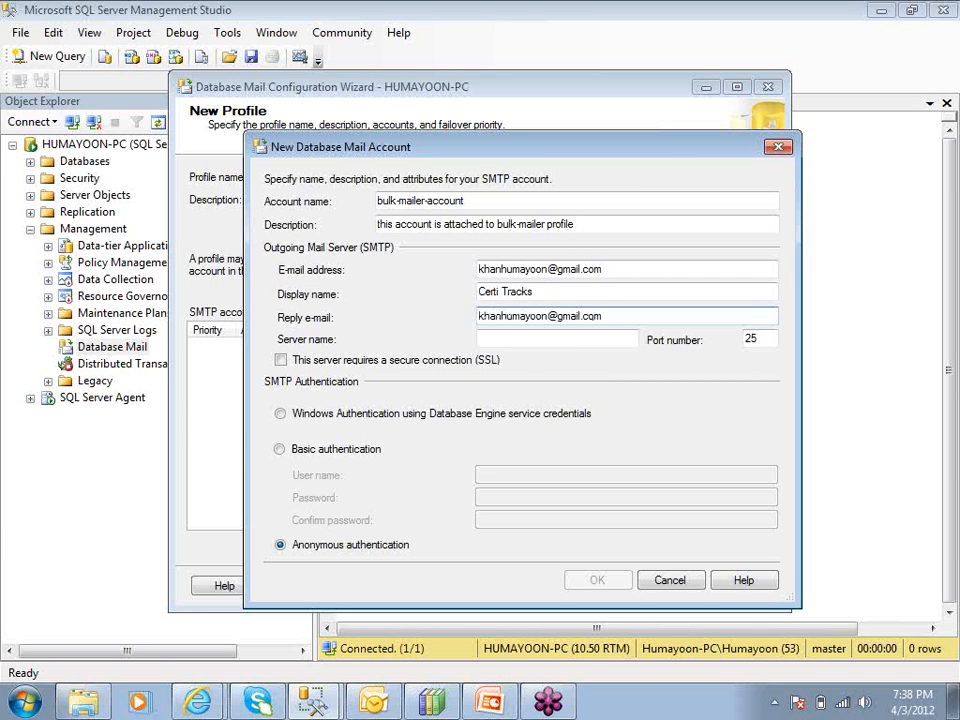
Set the outgoing mail server to smtp.gmail.com on port 587 with a secure SSL connection required
left_click(508, 343)
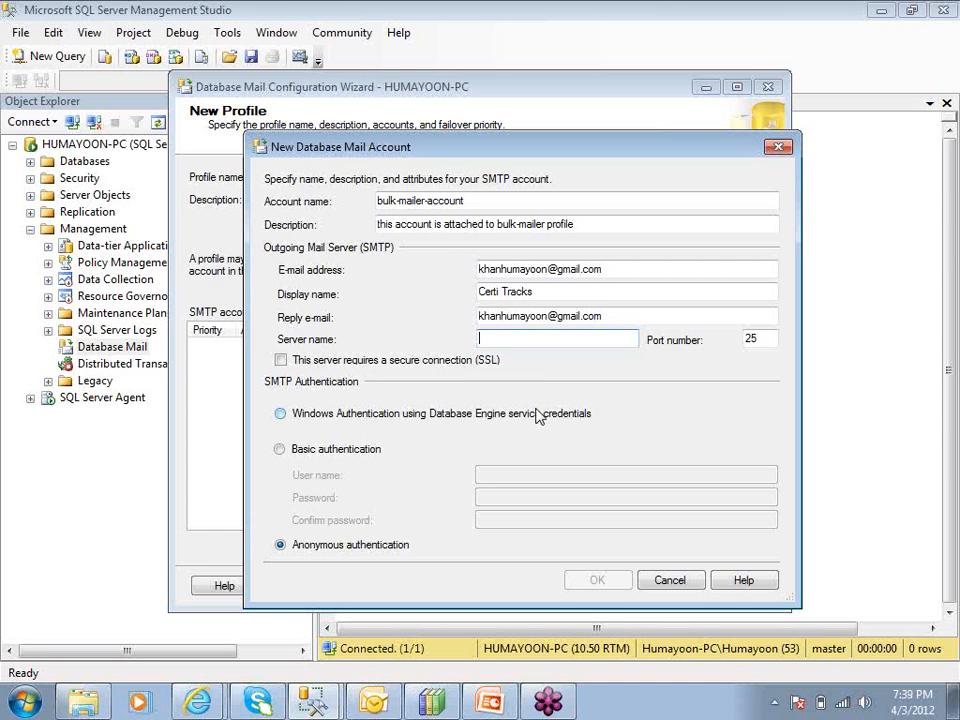
type("smtp")
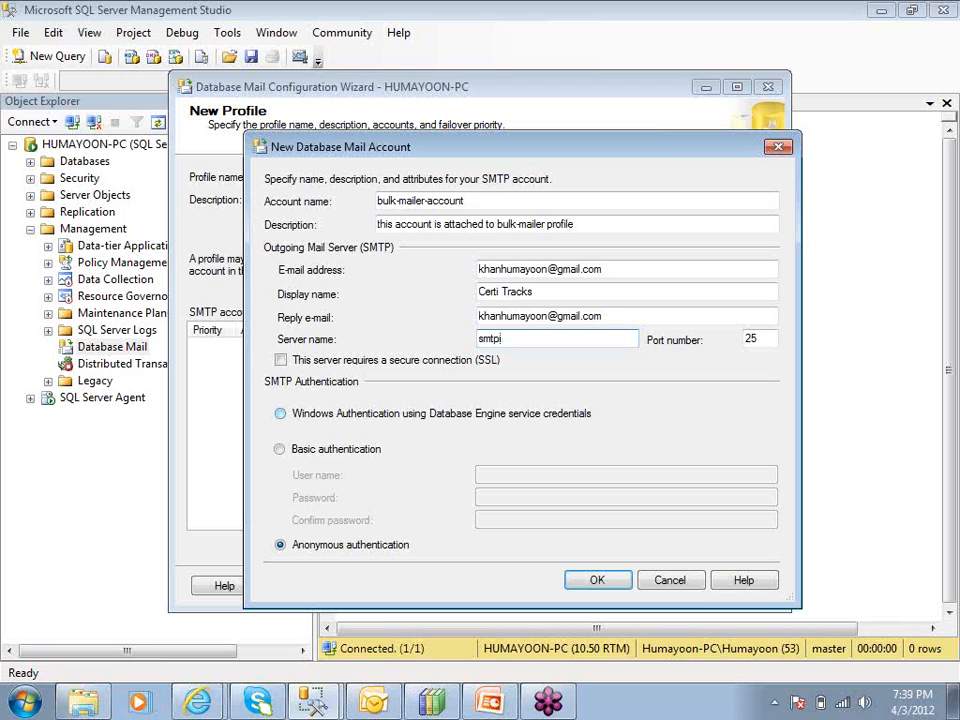
type(".gmail.com")
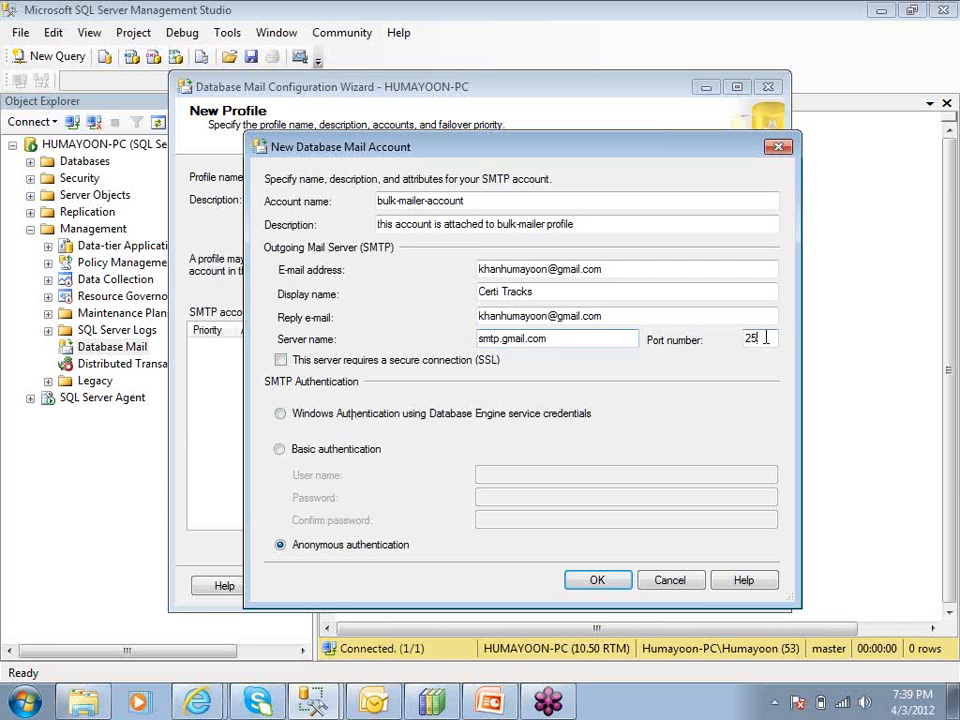
left_click_drag(763, 338, 686, 345)
type("587")
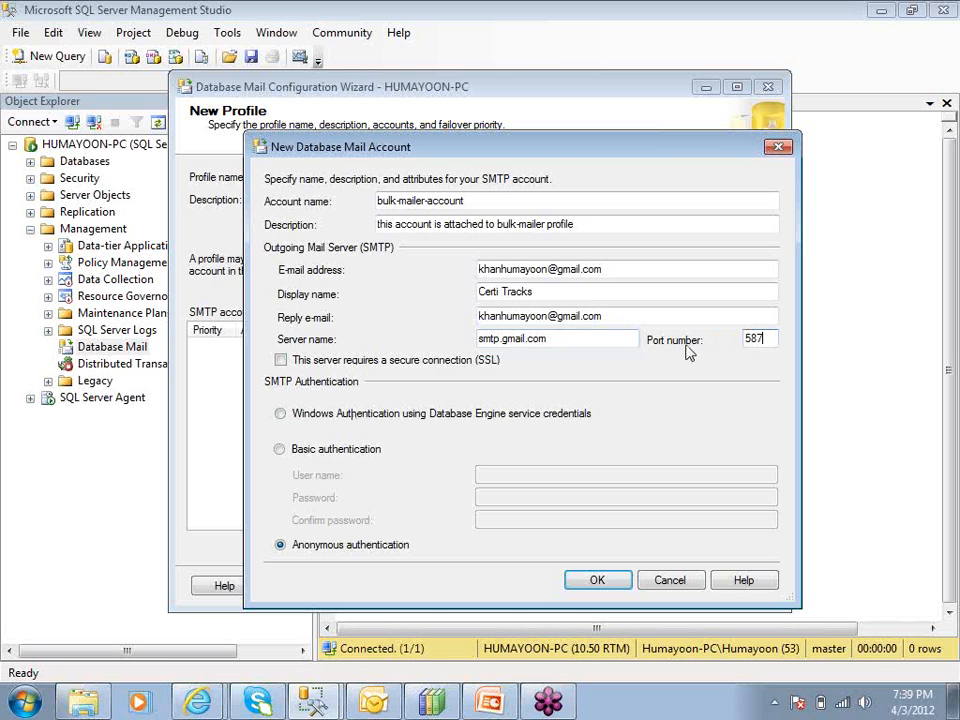
left_click(281, 361)
Choose Basic authentication for SMTP and enter the sender's e-mail address as the user name
left_click(280, 450)
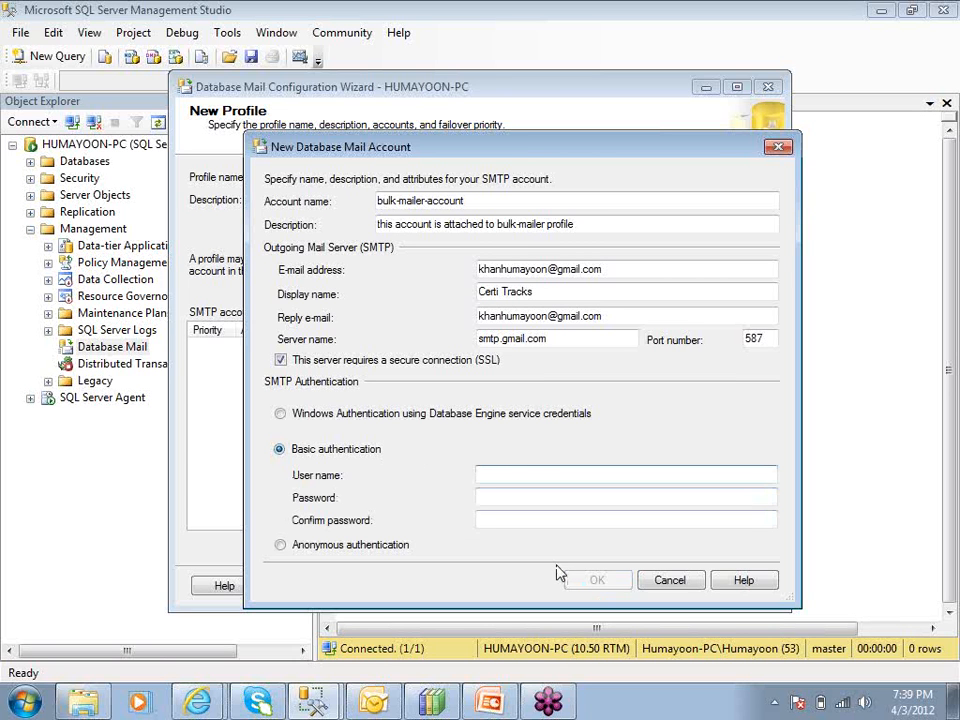
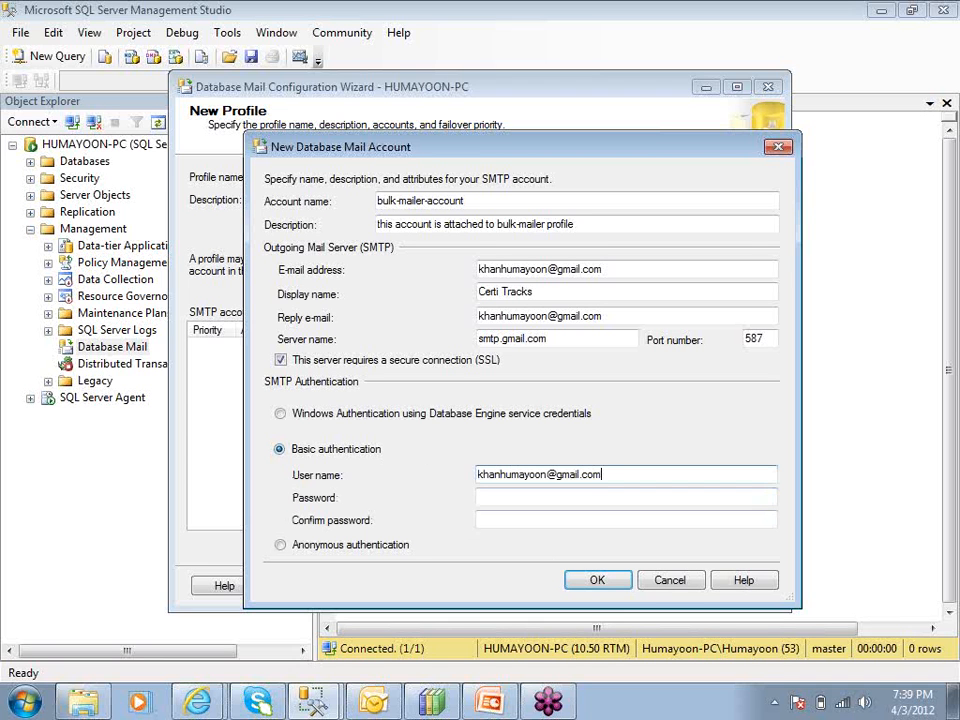
Enter and confirm the mail account's password, and save the new account to the profile
key("Tab")
type("**********")
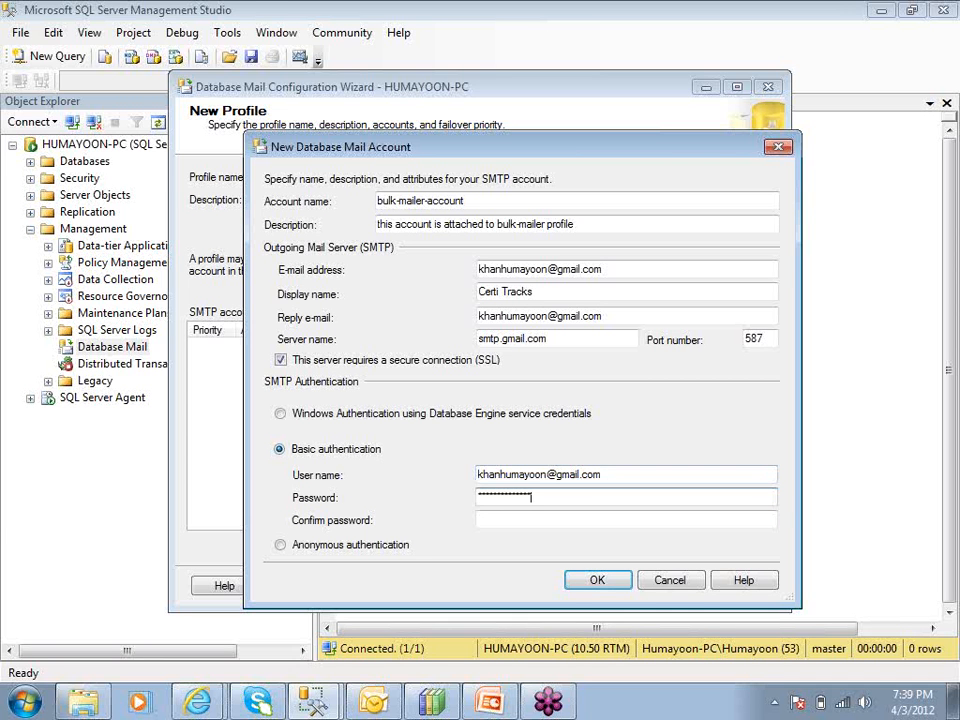
key("Tab")
type("*******")
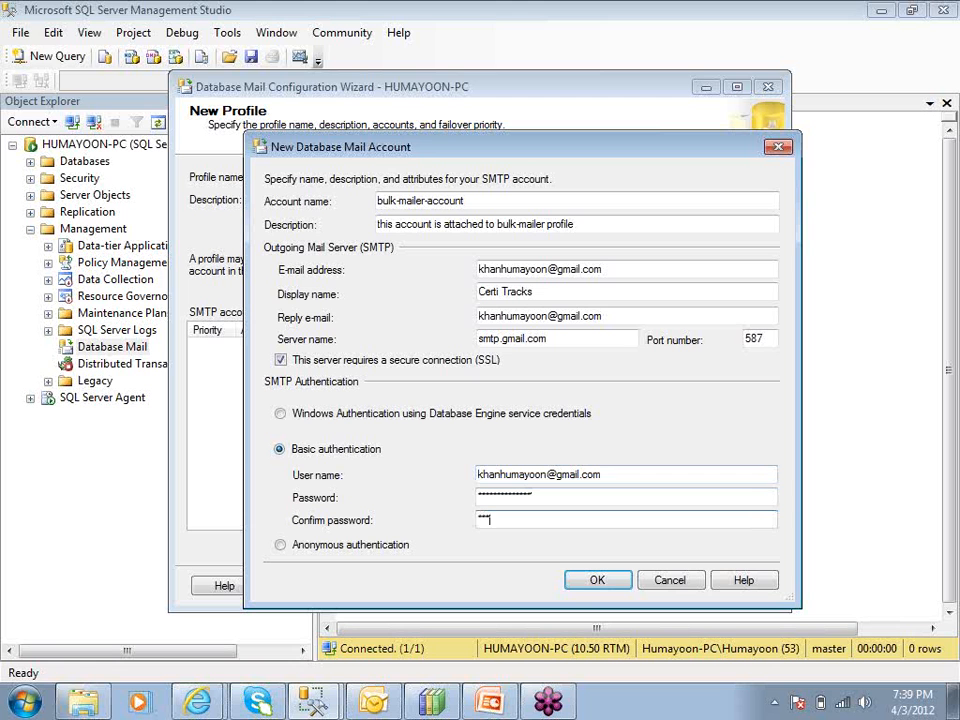
type("*******")
left_click(594, 581)
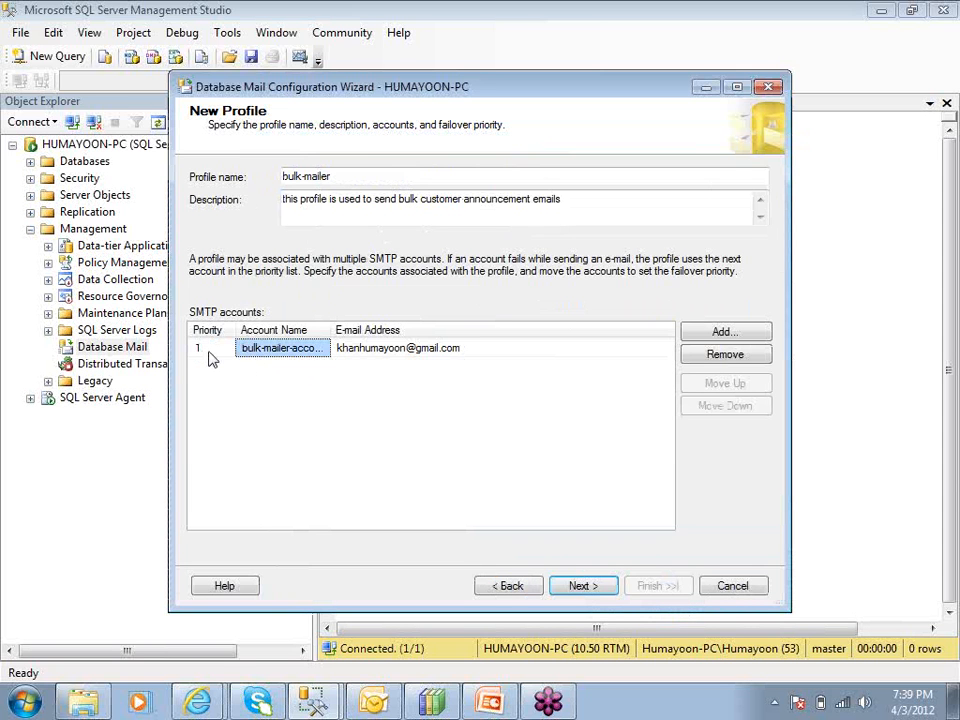
Make the bulk-mailer profile public and the default profile, and continue to the system parameters
left_click(336, 178)
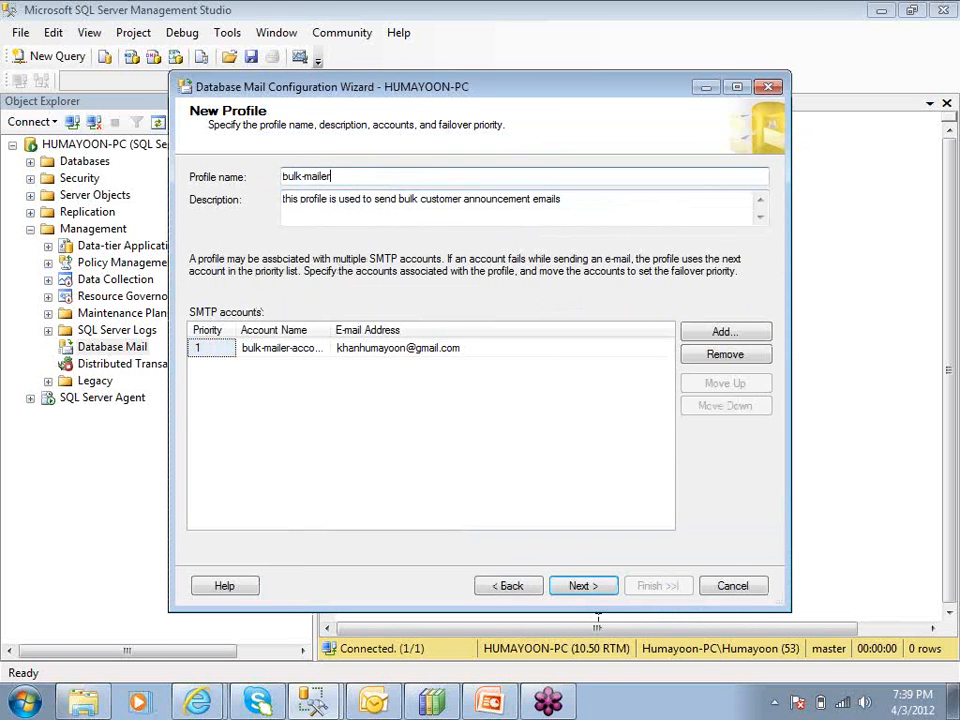
left_click(585, 588)
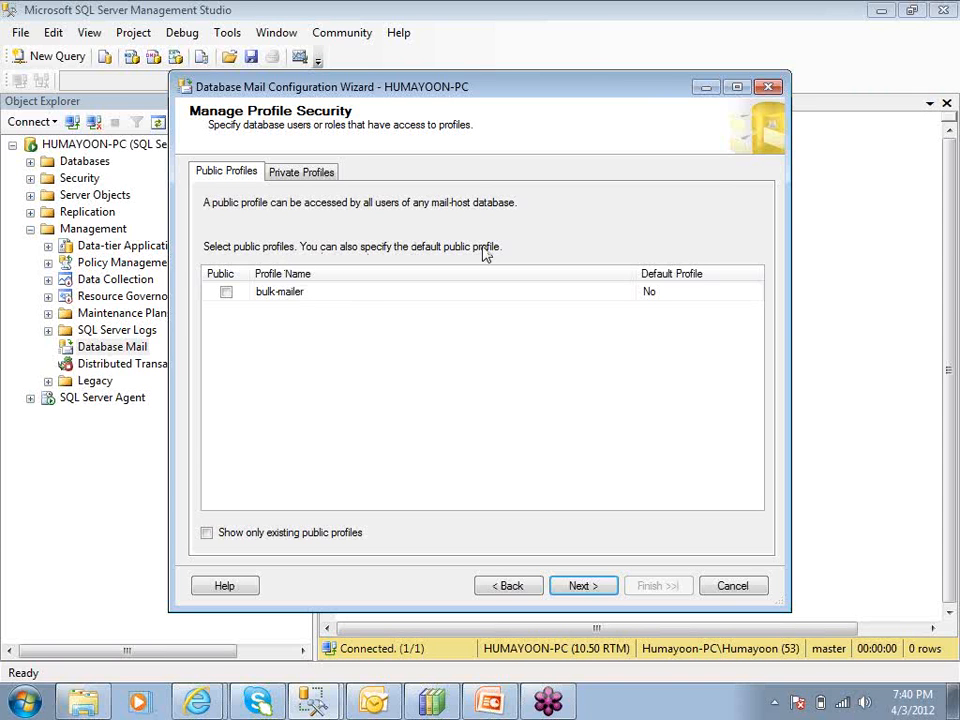
left_click(228, 297)
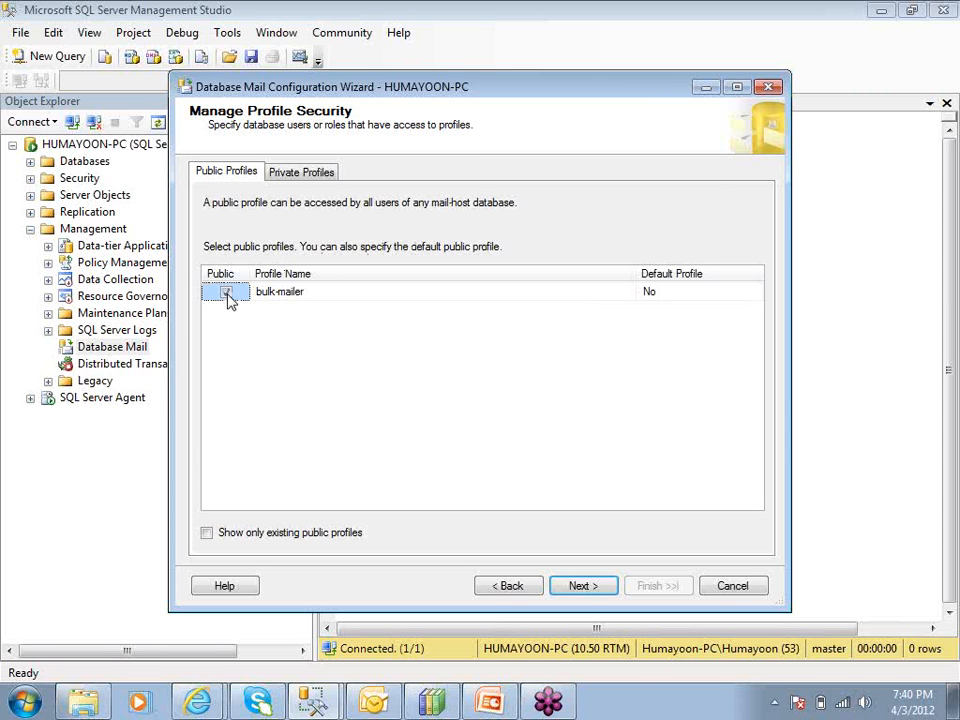
left_click(697, 296)
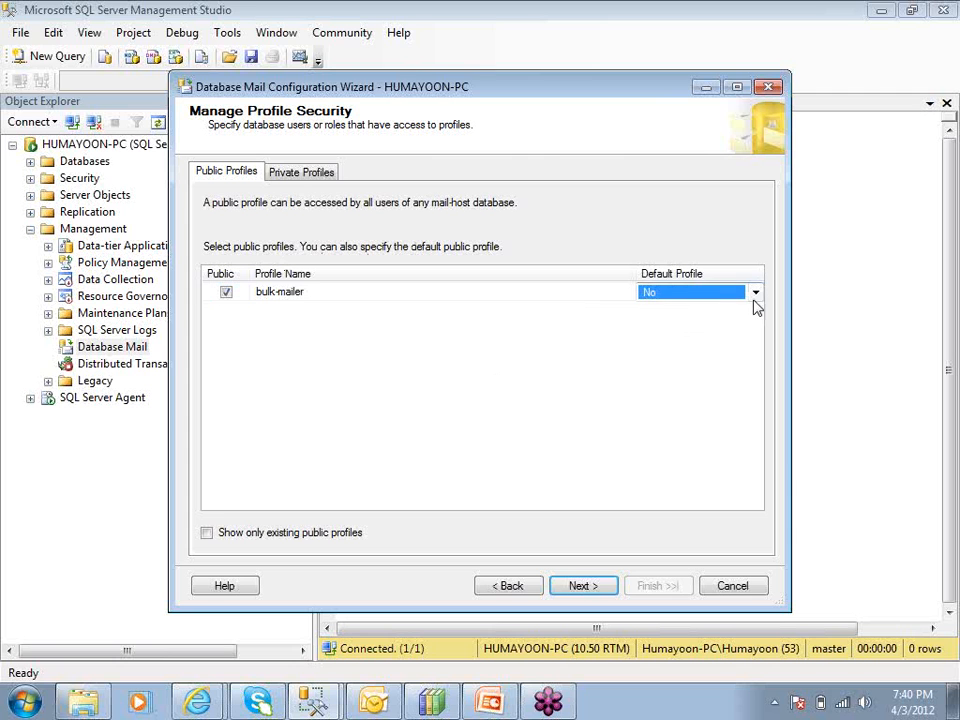
left_click(755, 296)
left_click(740, 313)
left_click(584, 588)
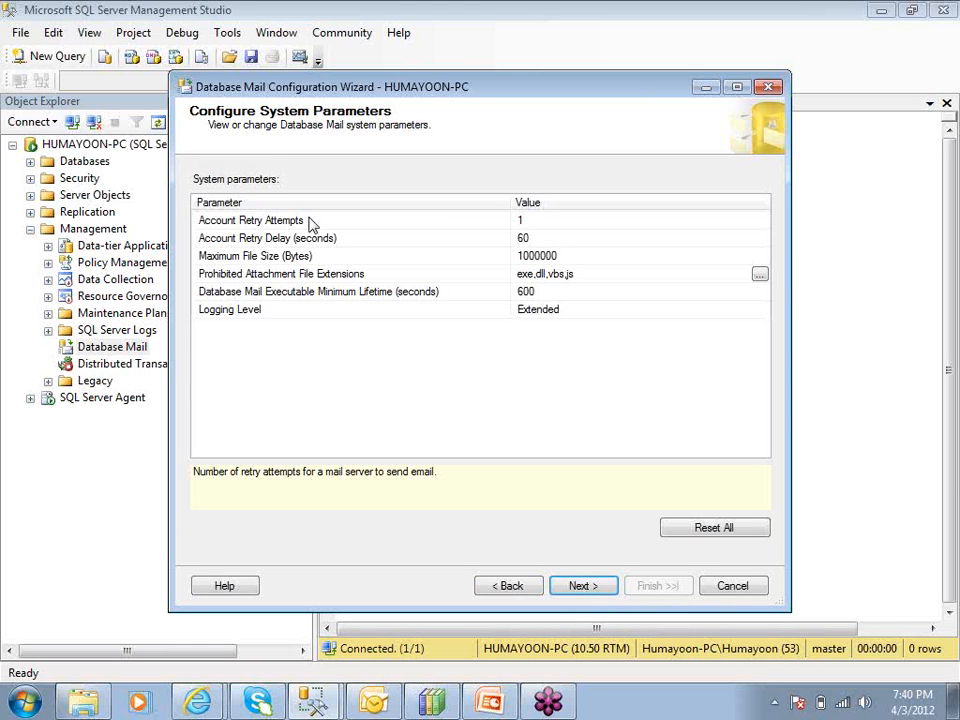
Keep the default system parameters, finish the Database Mail configuration for the bulk-mailer profile and account, and close the wizard
left_click(543, 222)
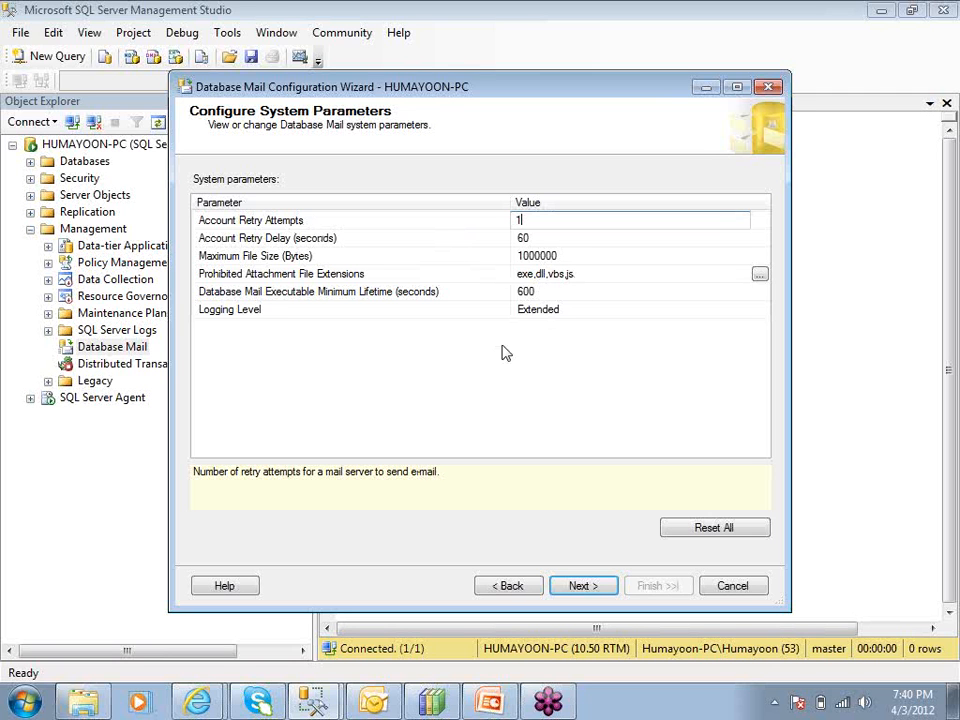
left_click(568, 257)
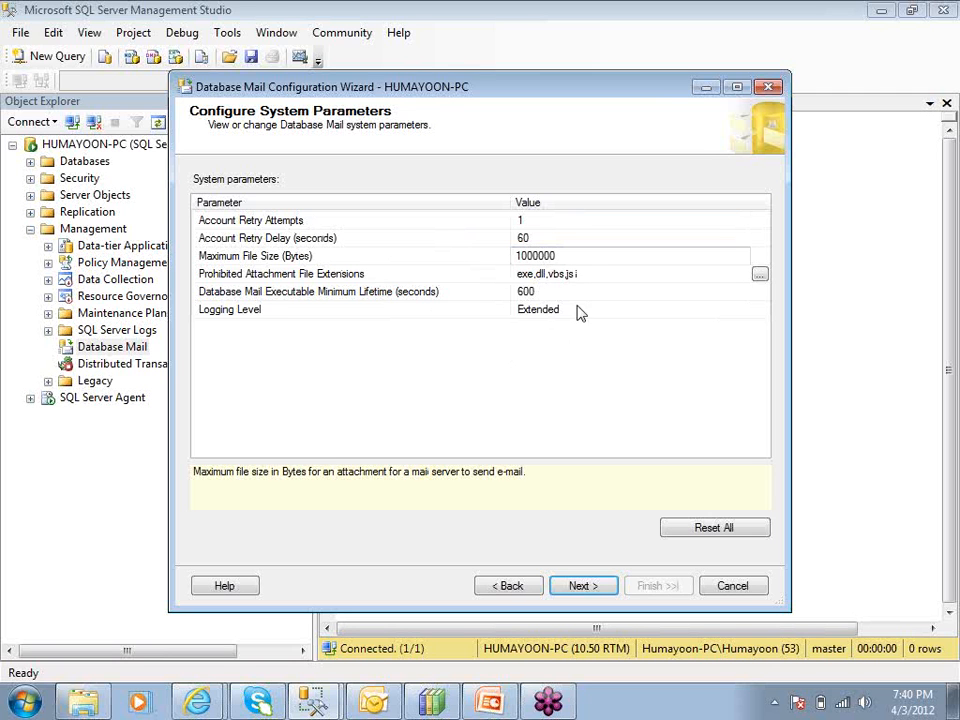
left_click(588, 276)
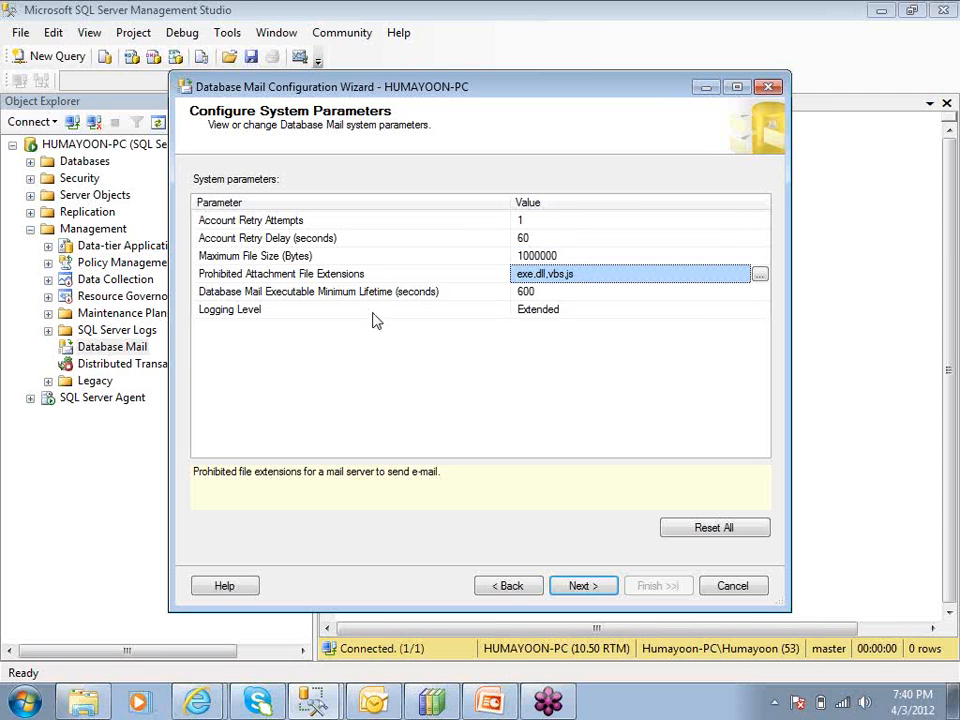
left_click(583, 586)
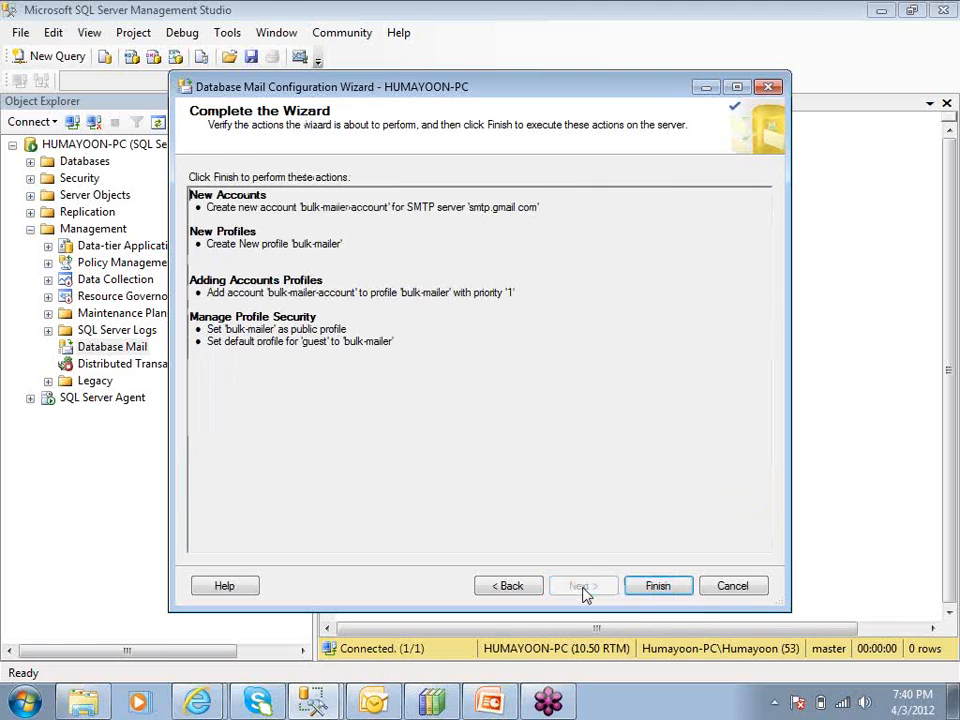
left_click(655, 588)
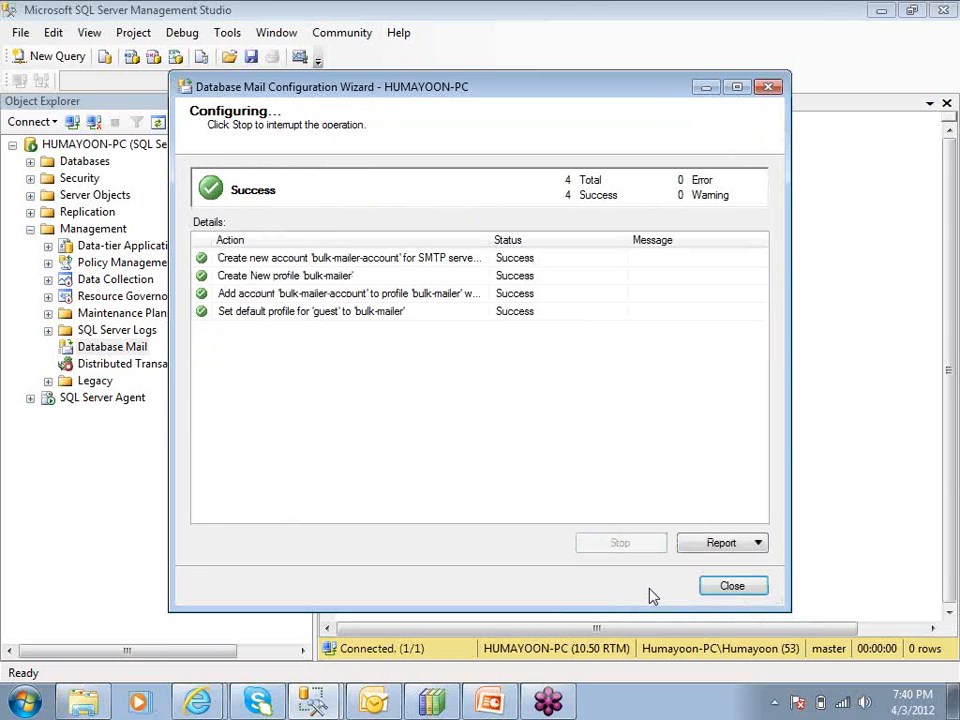
left_click(731, 588)
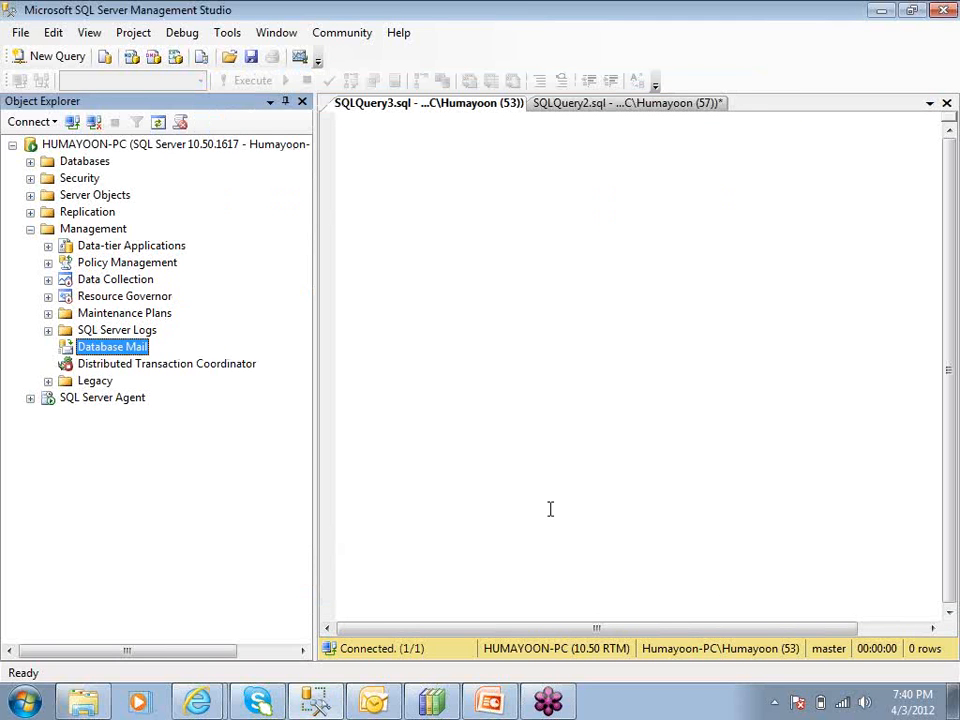
Send a Database Mail test e-mail through the bulk-mailer profile to the recipient's e-mail address
right_click(139, 347)
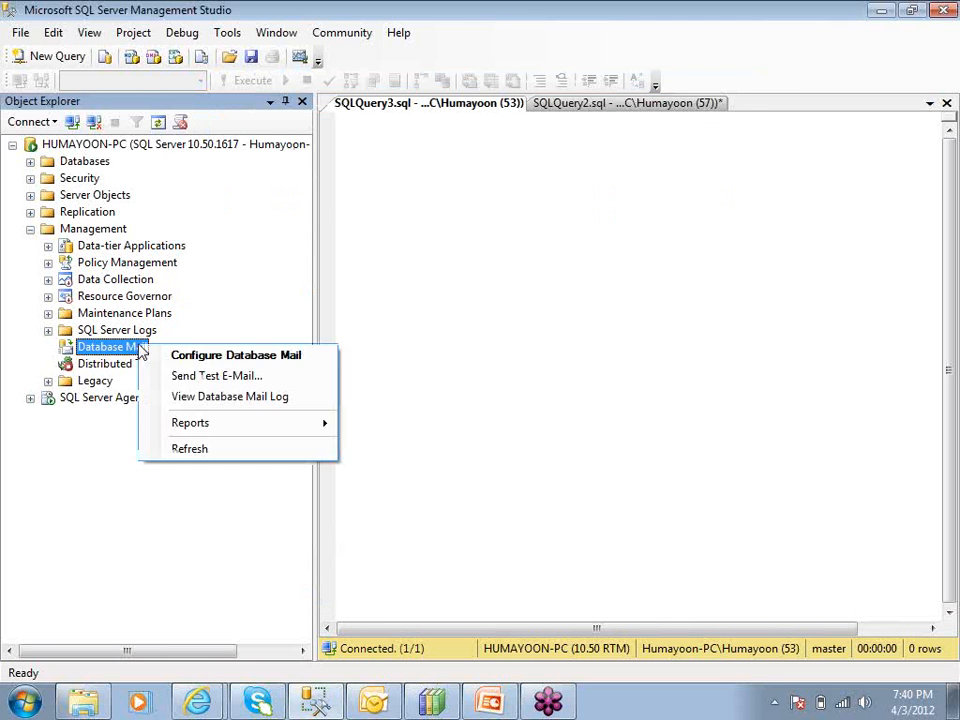
left_click(153, 376)
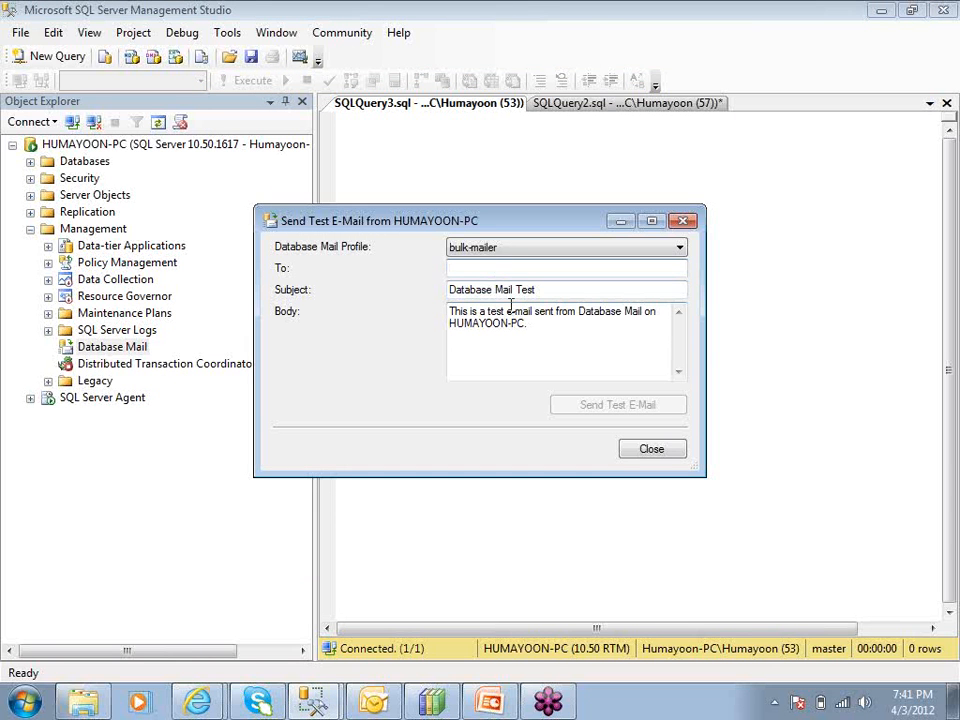
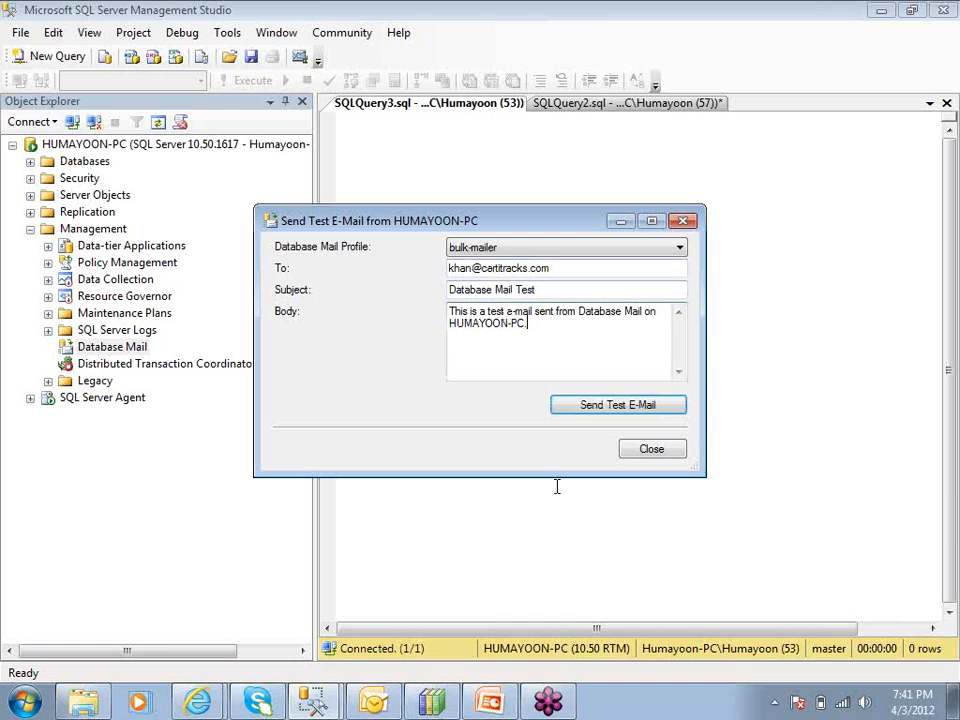
left_click(578, 408)
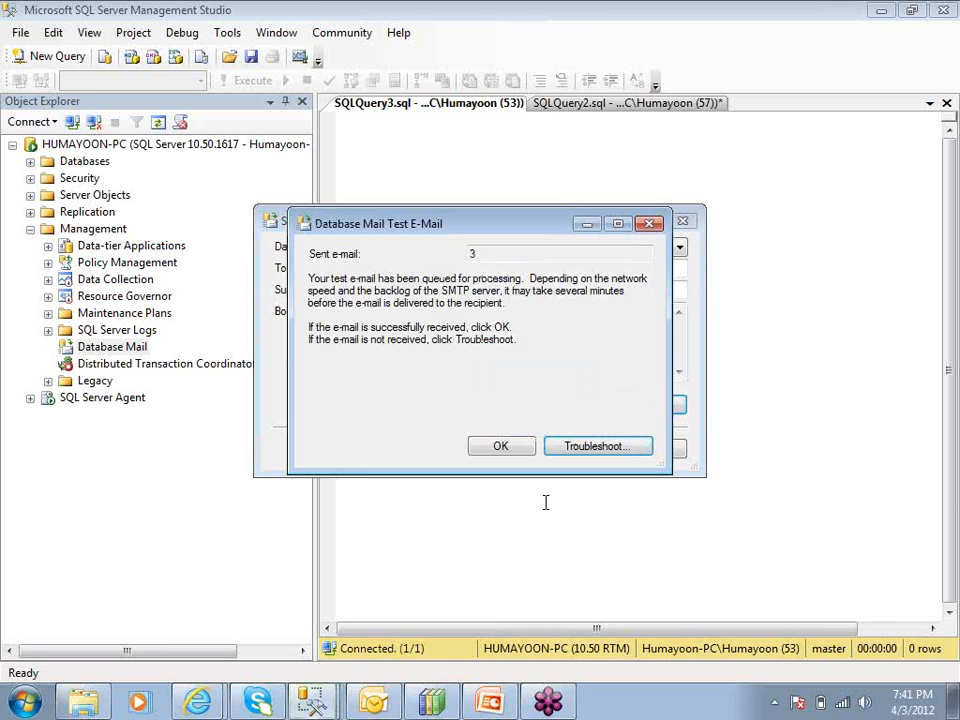
left_click(506, 447)
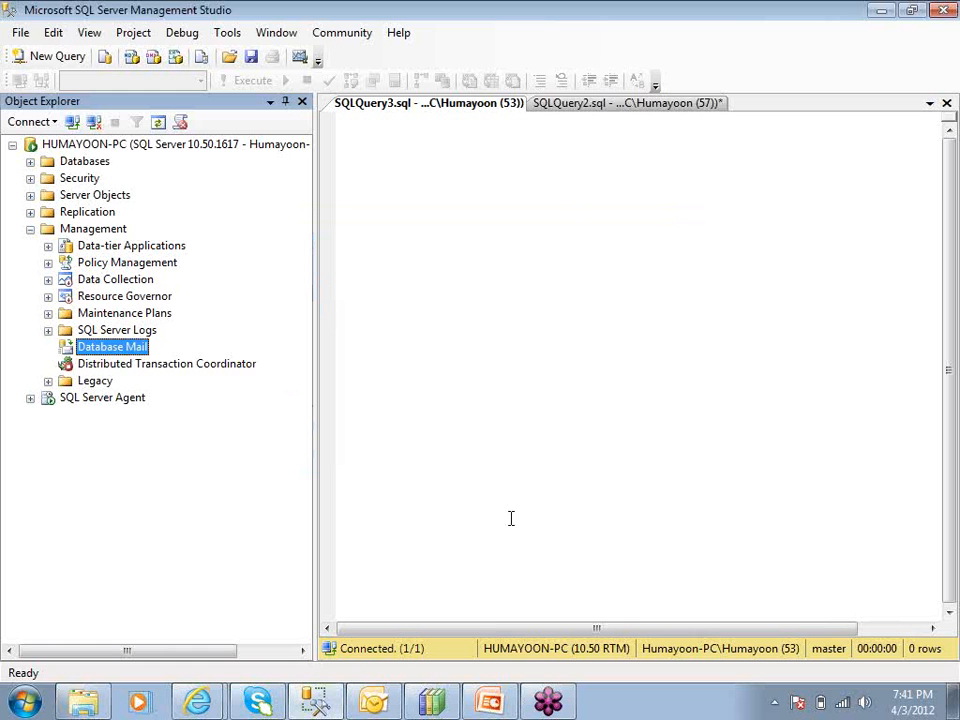
Switch to Outlook, read the received Database Mail Test message and delete it, and return to Management Studio
left_click(372, 703)
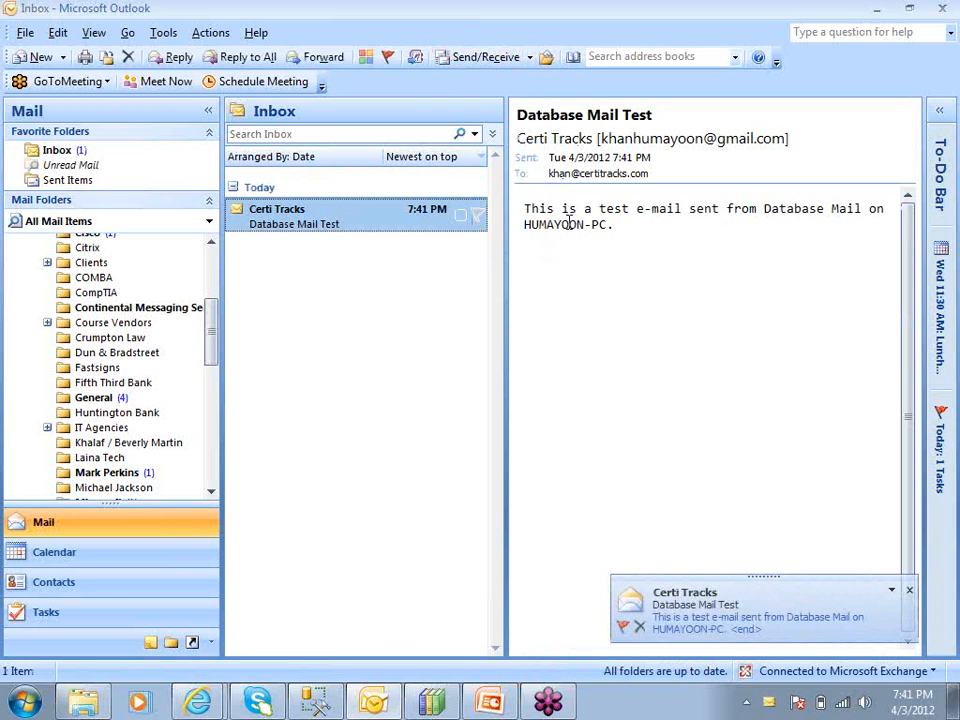
left_click(624, 225)
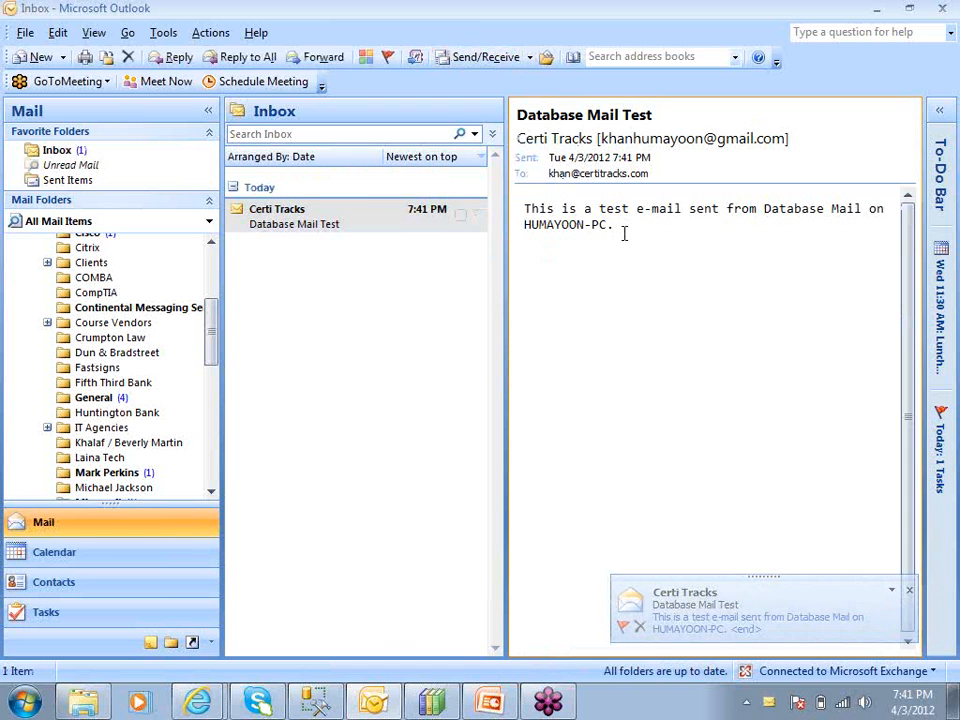
left_click(364, 210)
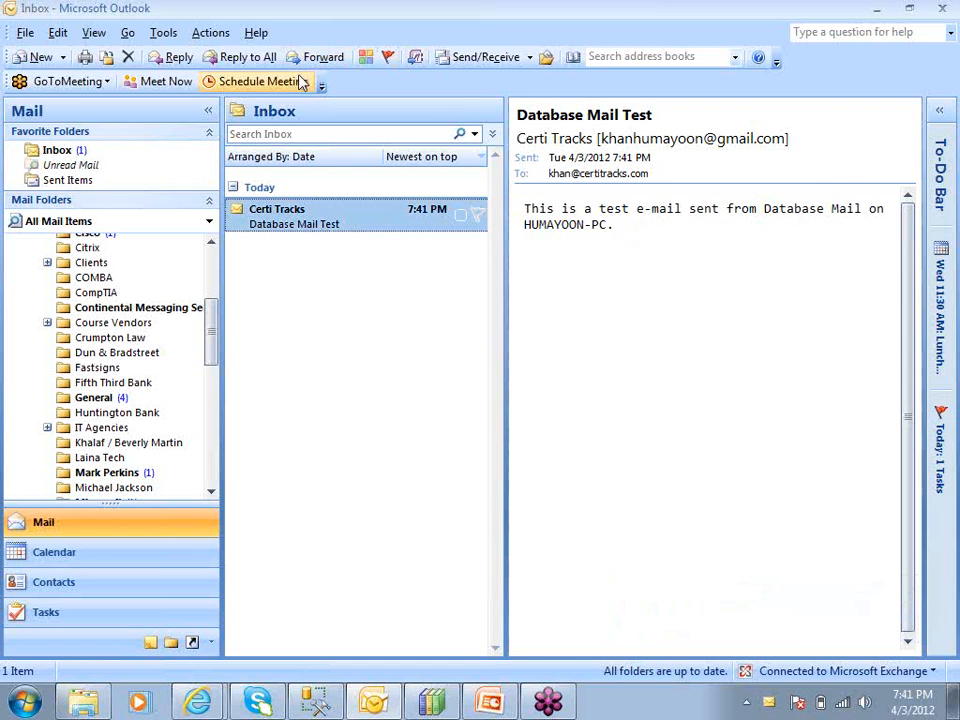
left_click(128, 58)
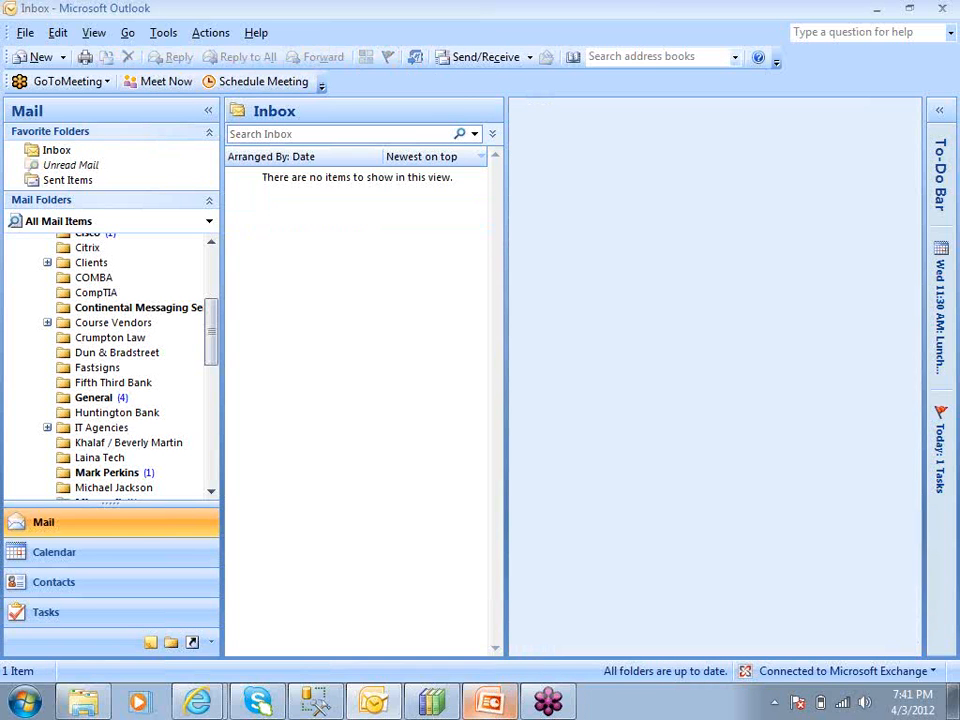
left_click(877, 8)
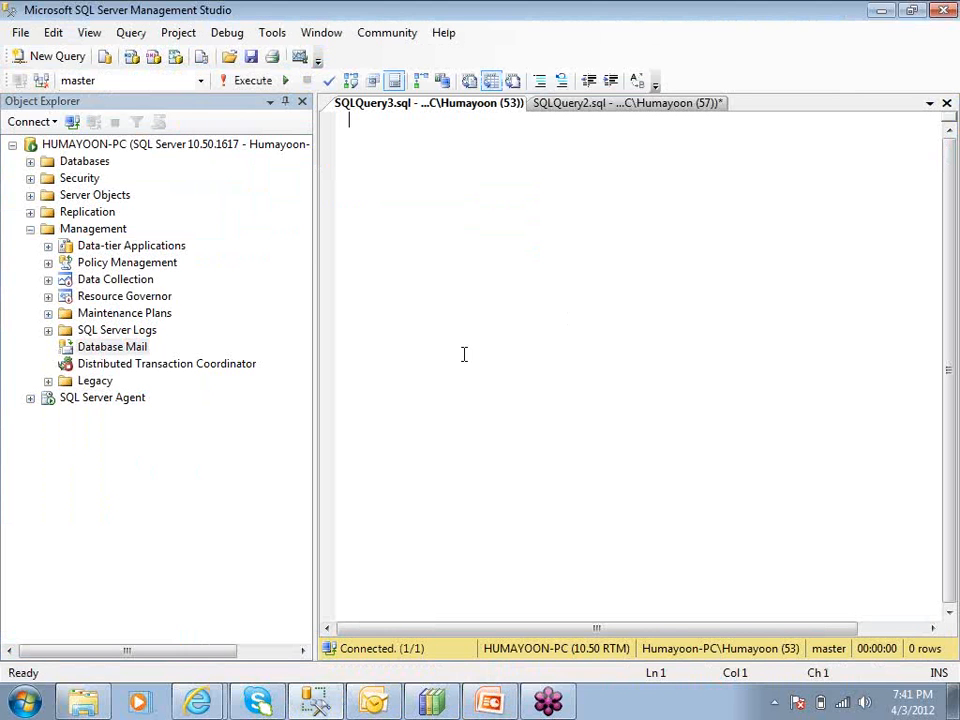
left_click(60, 348)
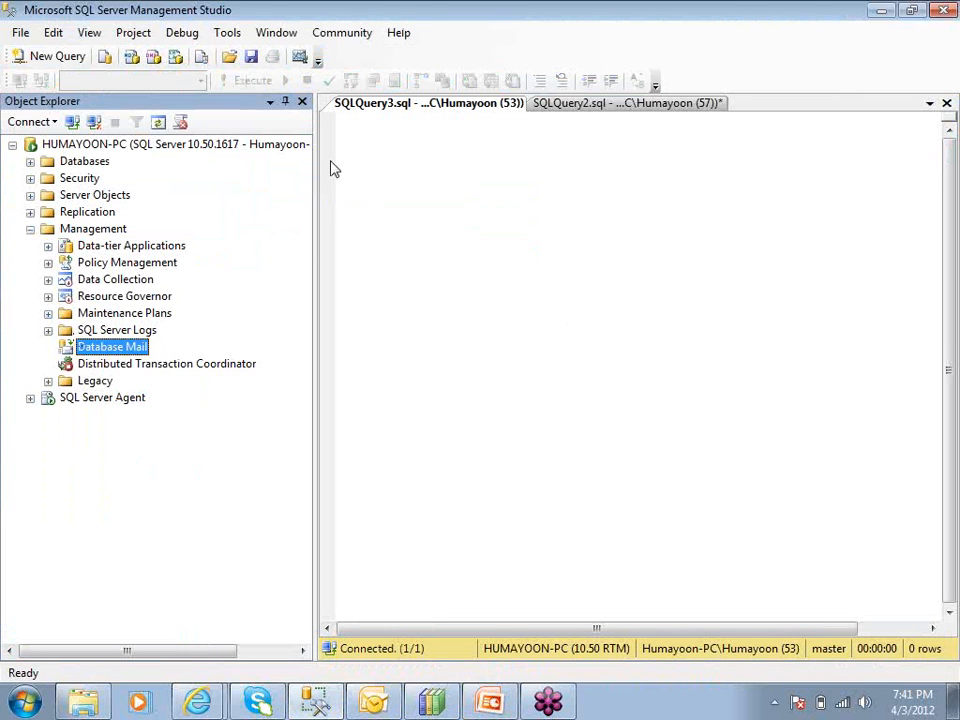
left_click(360, 122)
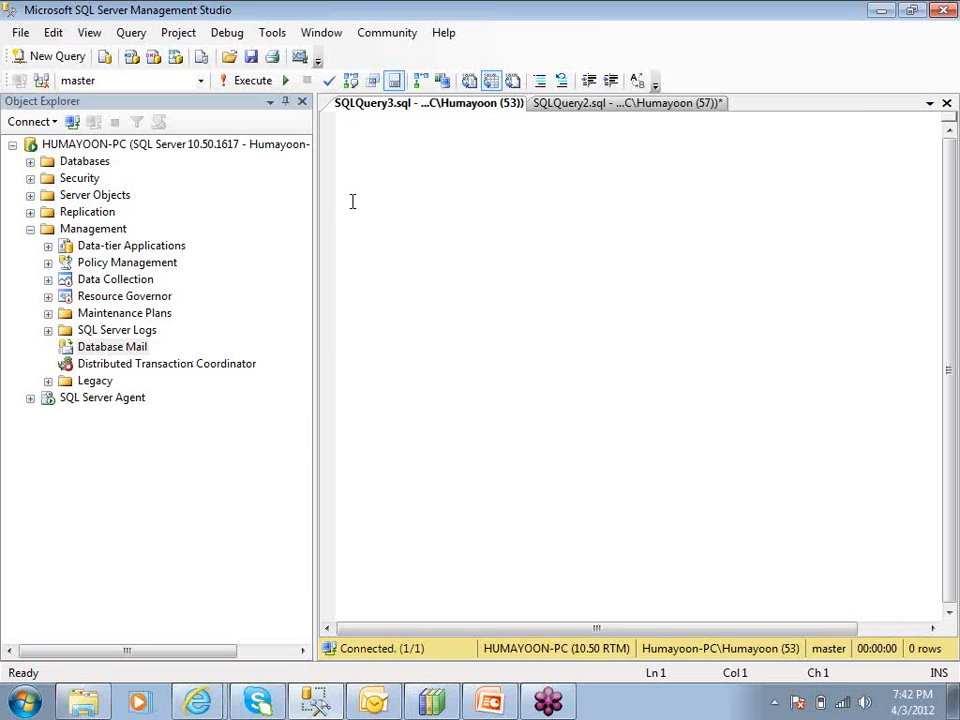
left_click(373, 124)
left_click(100, 346)
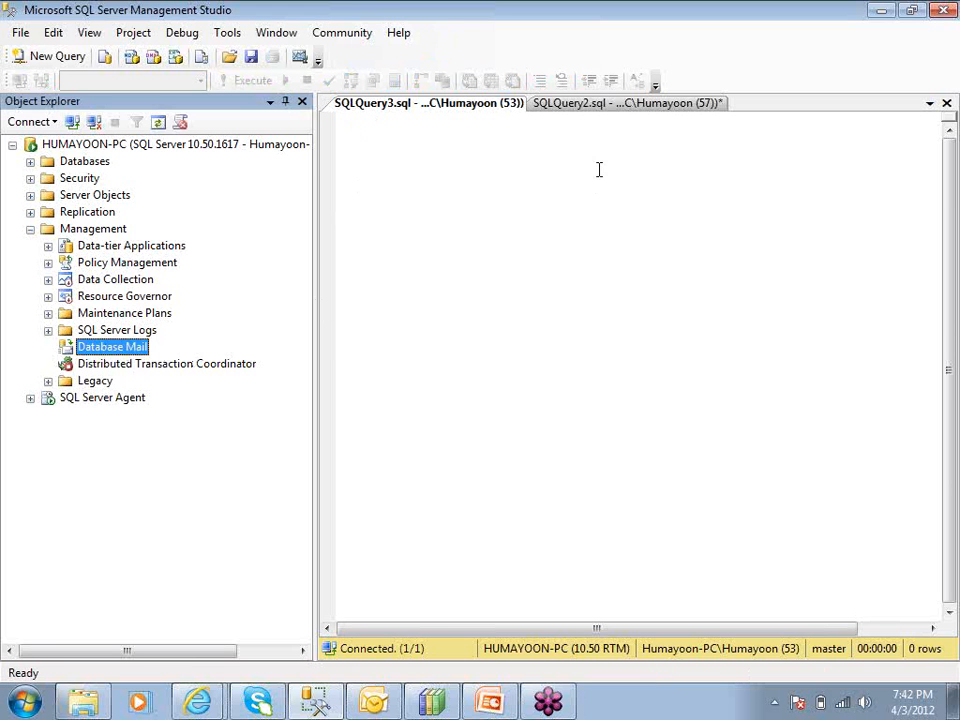
Open the SQLQuery2.sql script and examine the sp_send_dbmail call with its profile name and recipients parameters
left_click(594, 104)
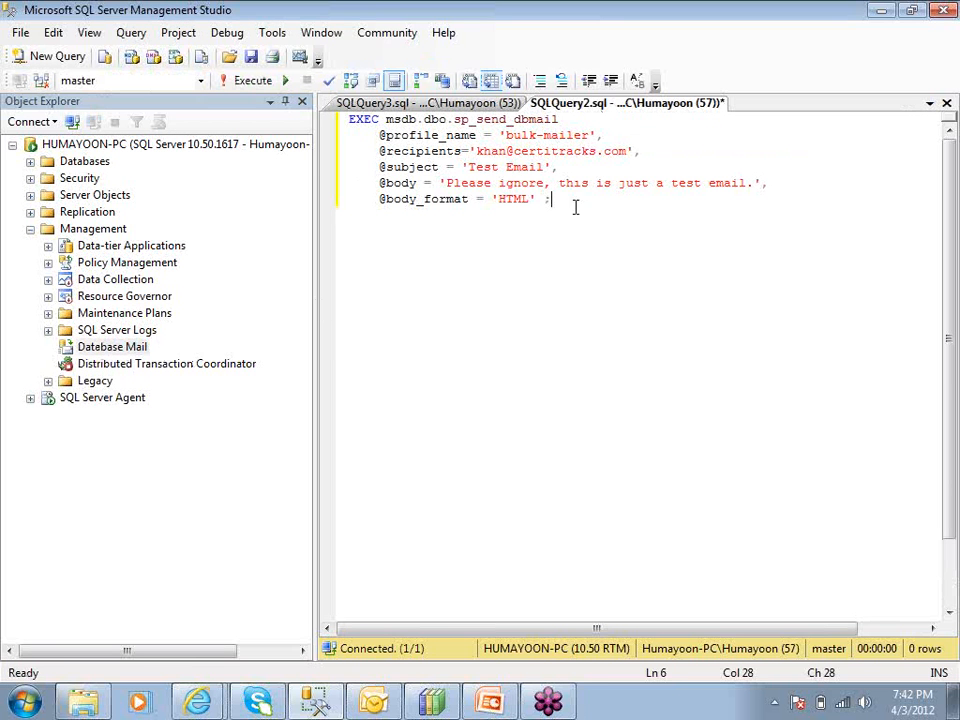
left_click(455, 119)
double_click(458, 119)
left_click(473, 119)
left_click_drag(455, 119, 469, 119)
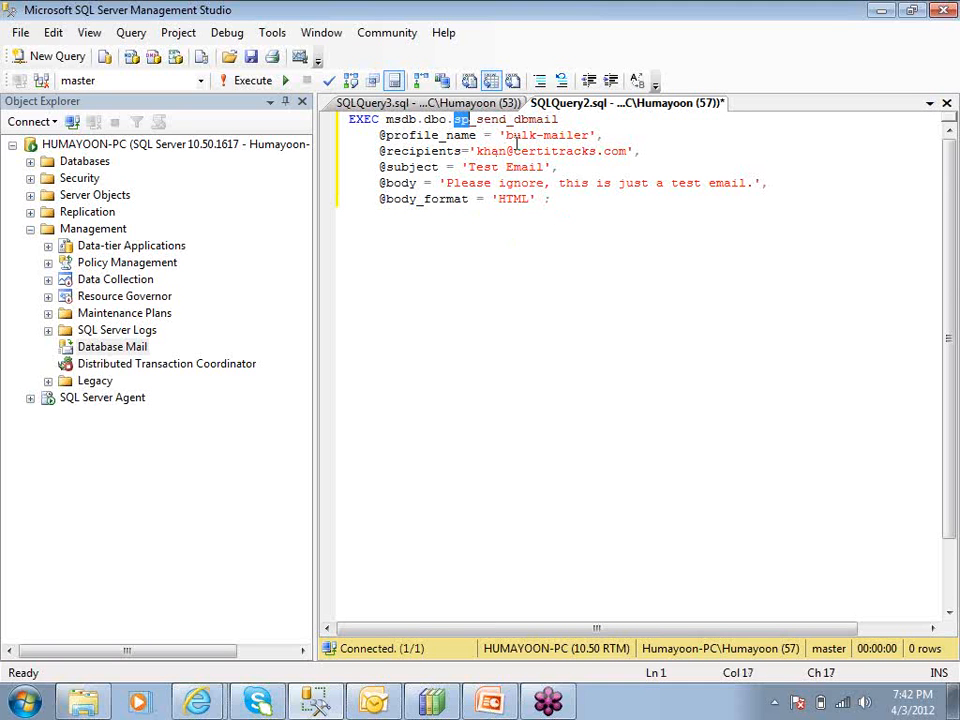
left_click_drag(505, 135, 591, 140)
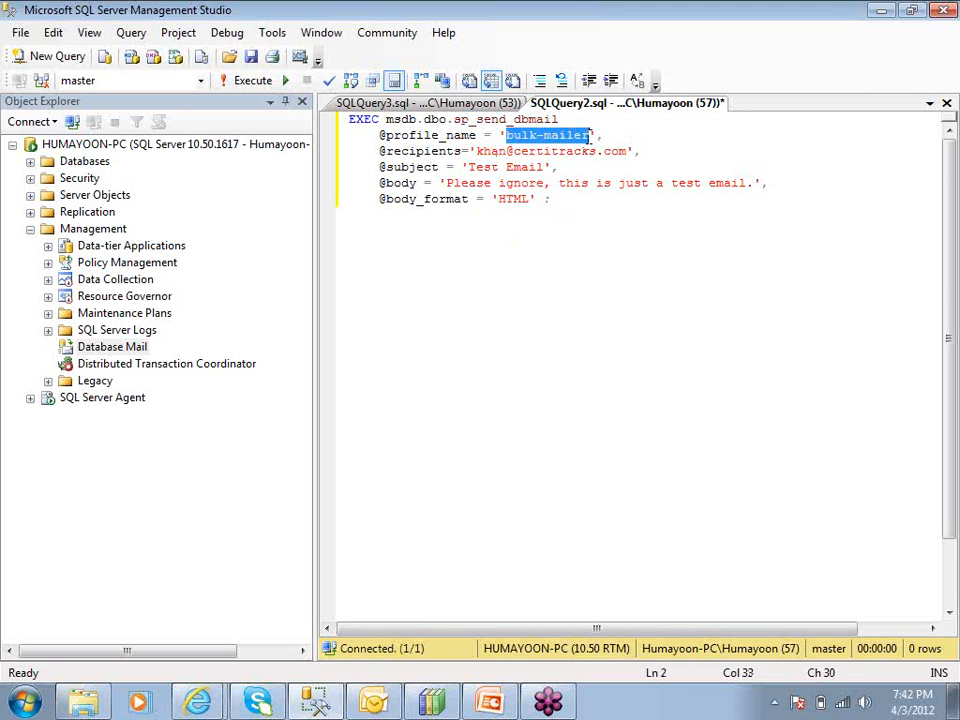
left_click(392, 135)
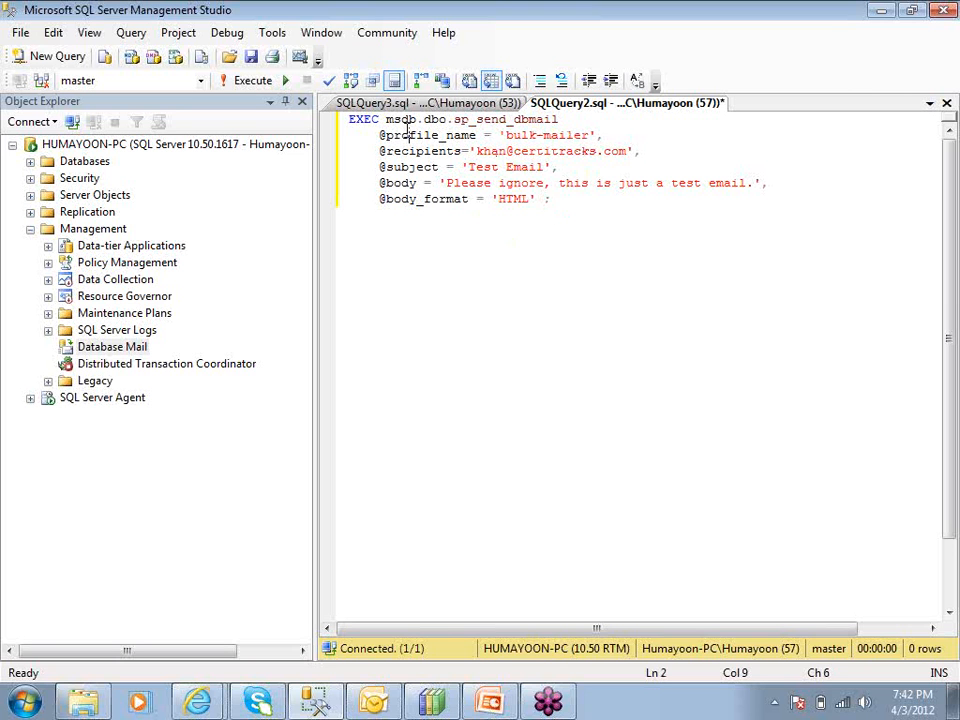
double_click(392, 135)
left_click(551, 134)
double_click(545, 137)
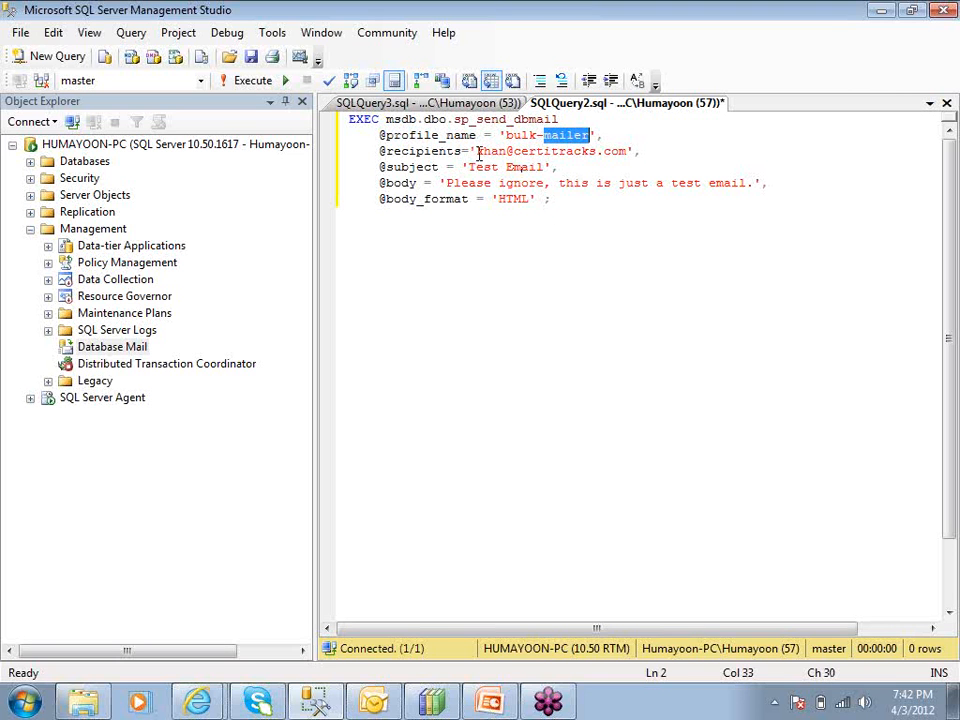
left_click_drag(478, 152, 628, 152)
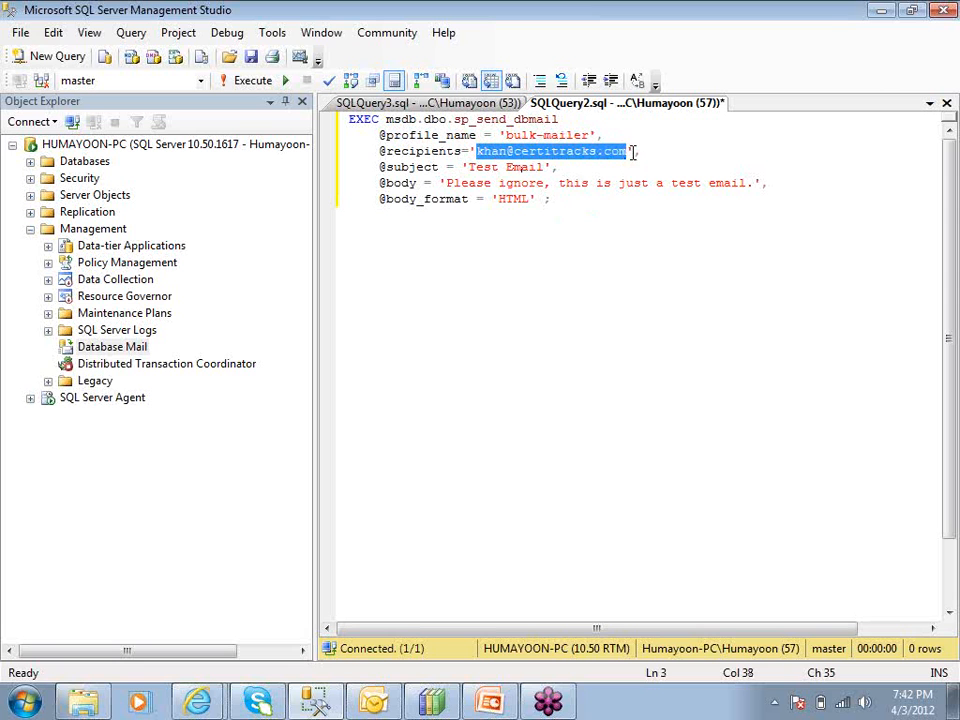
left_click(630, 150)
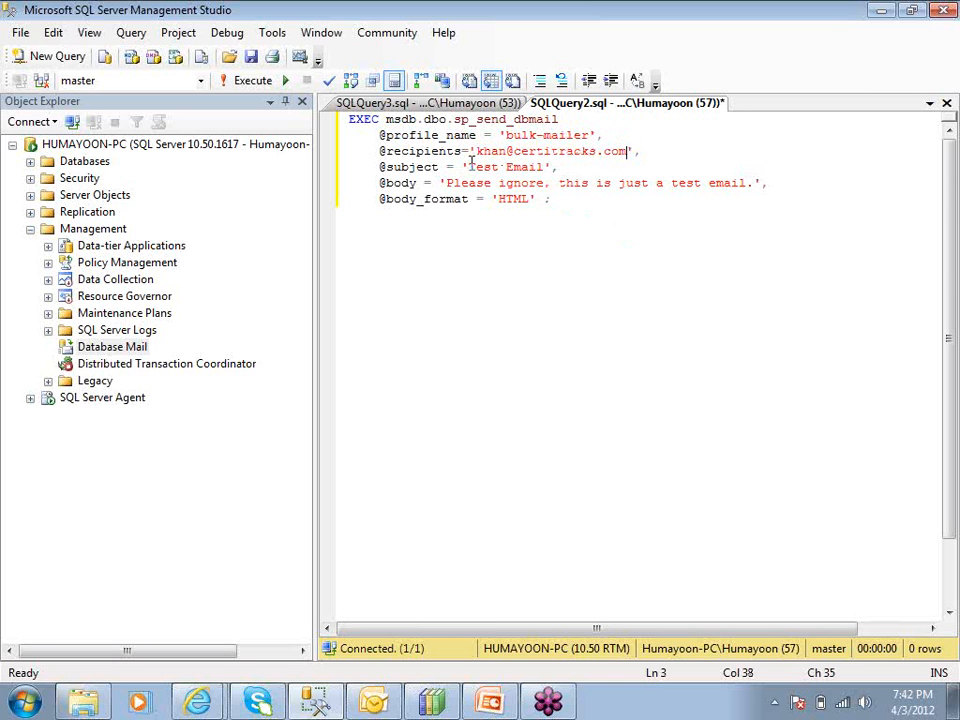
left_click_drag(467, 165, 546, 167)
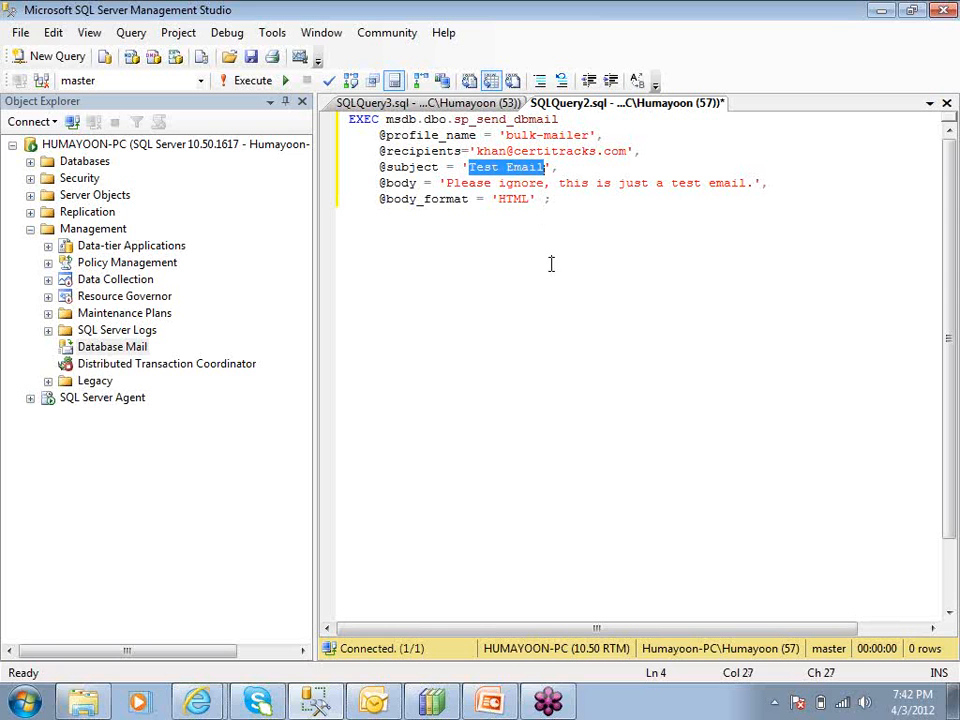
type("Test Bu")
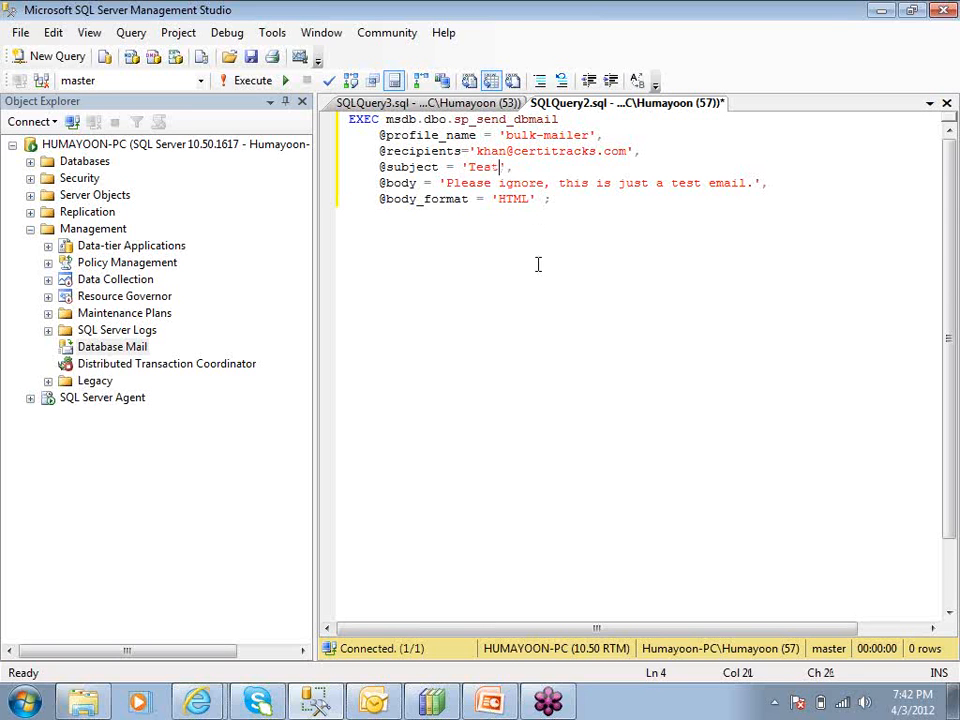
type("lk Email")
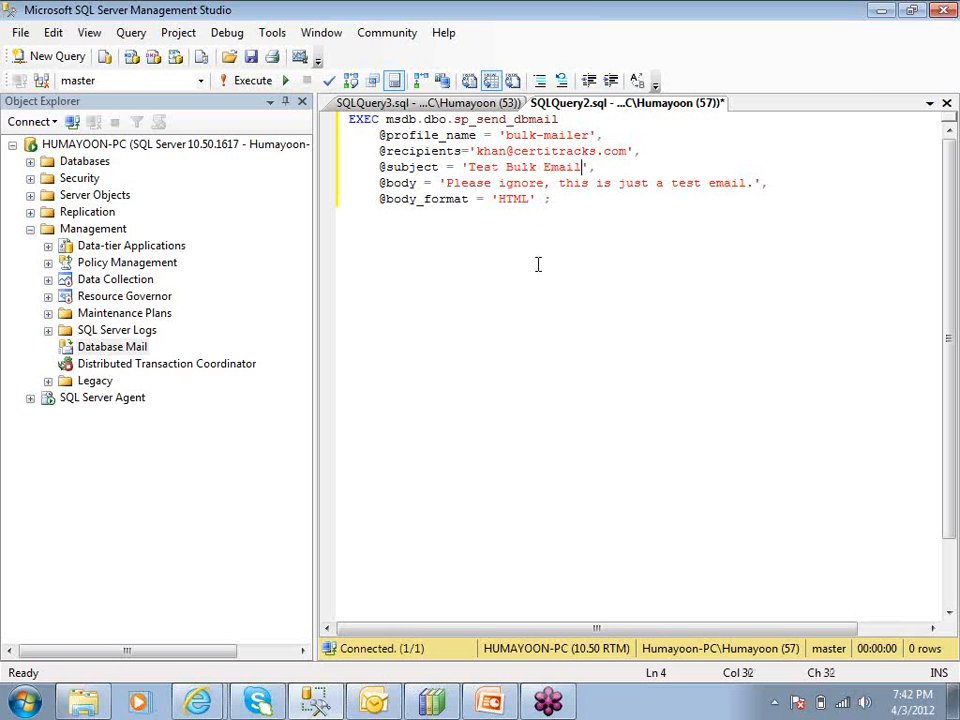
key("BackSpace")
key("BackSpace")
key("BackSpace")
key("BackSpace")
key("BackSpace")
key("BackSpace")
key("BackSpace")
key("BackSpace")
key("BackSpace")
key("BackSpace")
key("BackSpace")
key("BackSpace")
key("BackSpace")
key("BackSpace")
key("BackSpace")
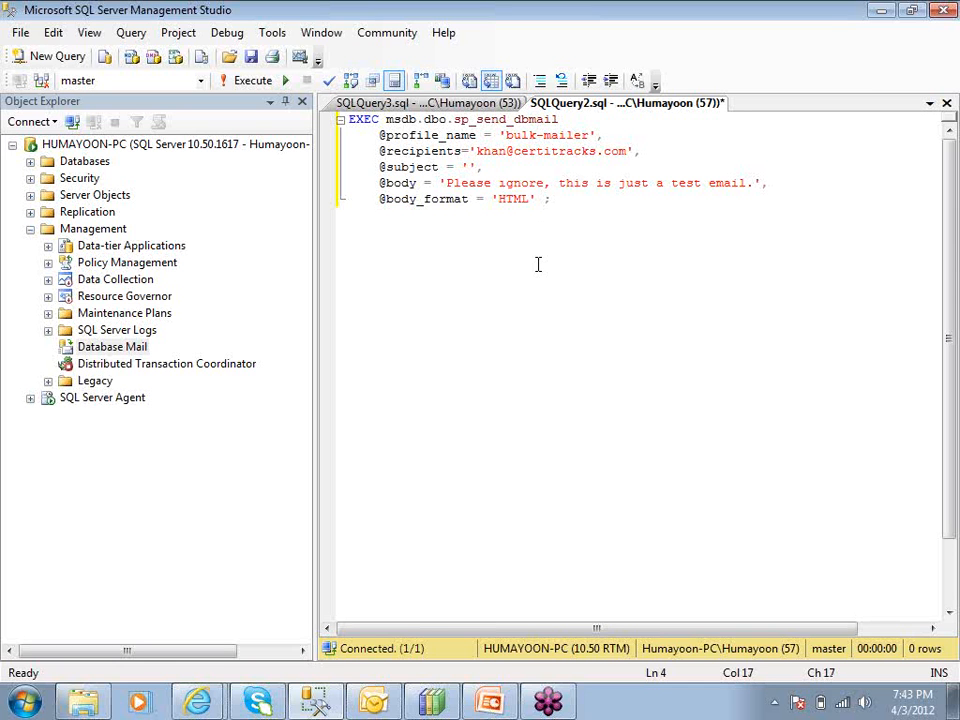
type("Happy New")
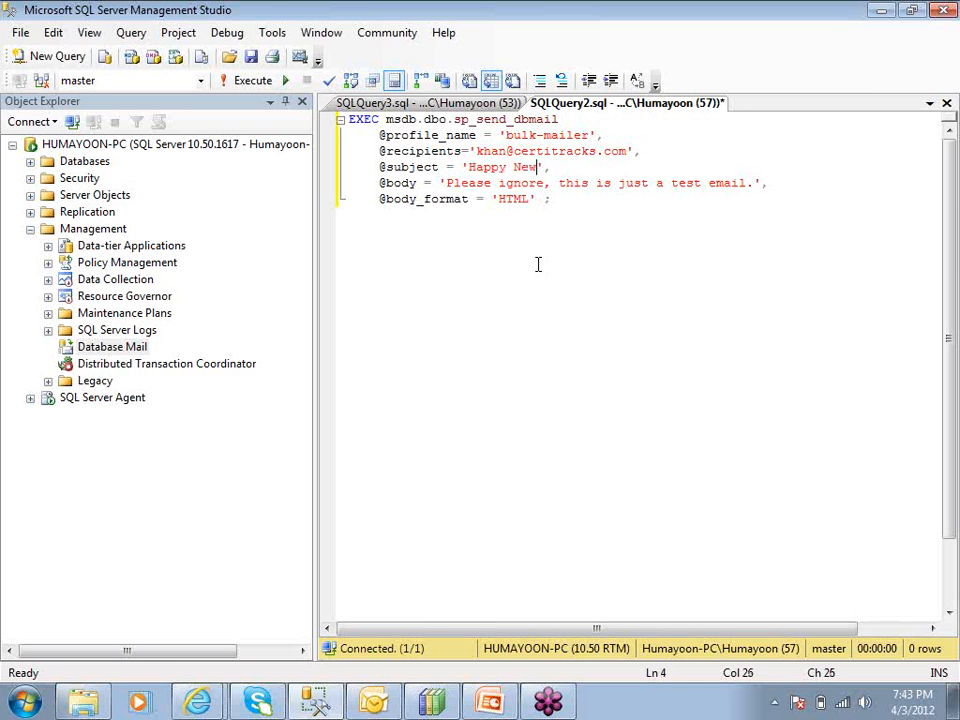
type(" Year")
Review the message body, body format and recipients values in the sp_send_dbmail script
left_click_drag(446, 183, 754, 184)
double_click(512, 199)
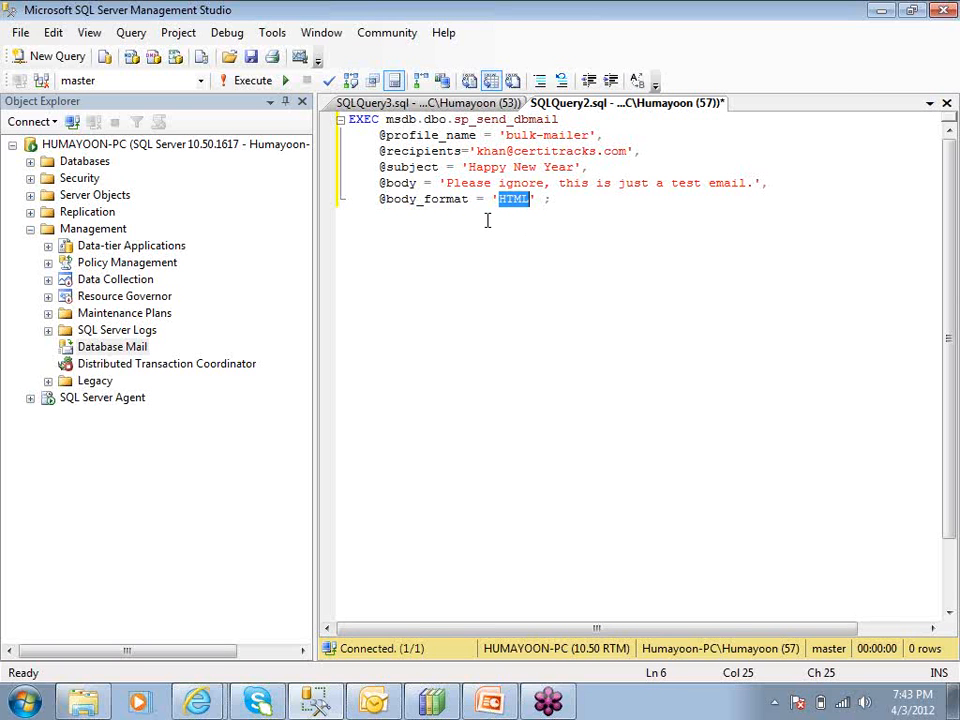
left_click_drag(446, 183, 754, 183)
left_click(675, 307)
left_click_drag(469, 150, 641, 151)
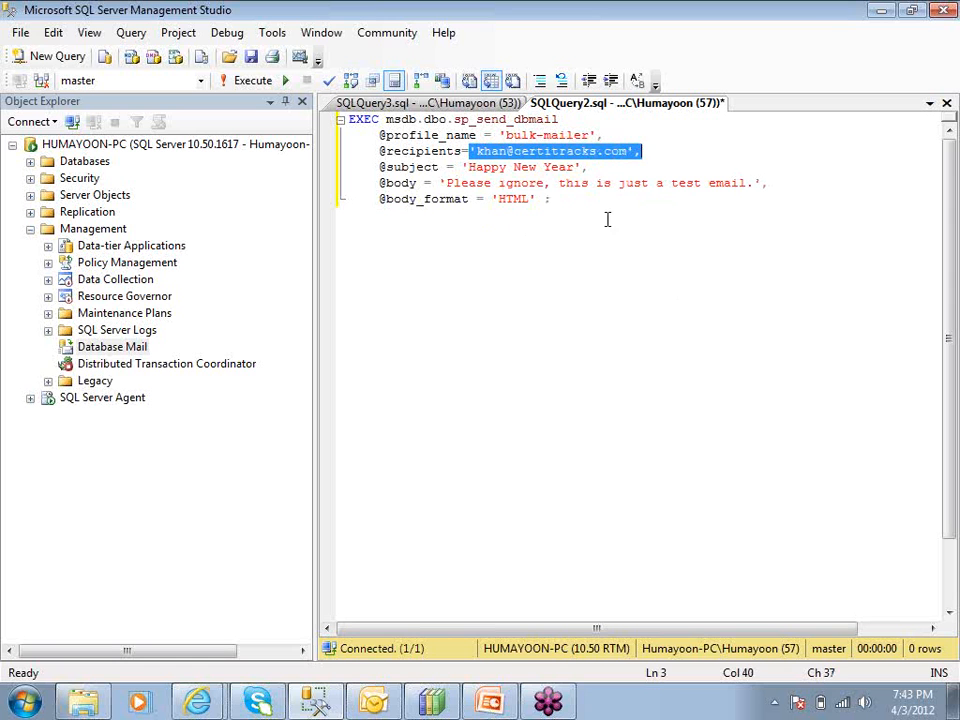
left_click_drag(439, 183, 763, 190)
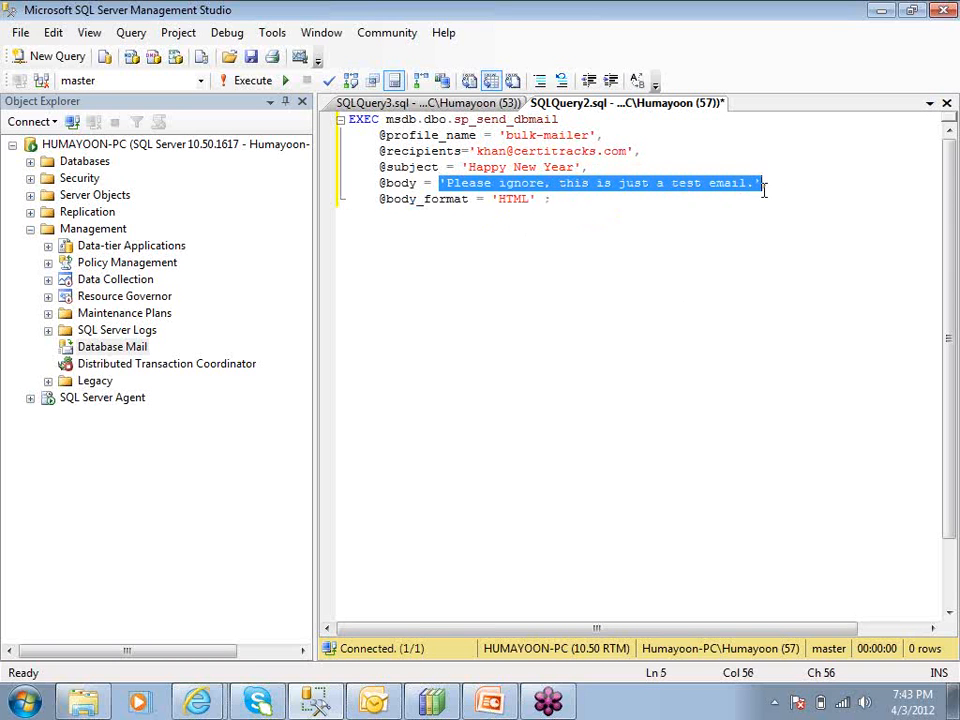
left_click(741, 241)
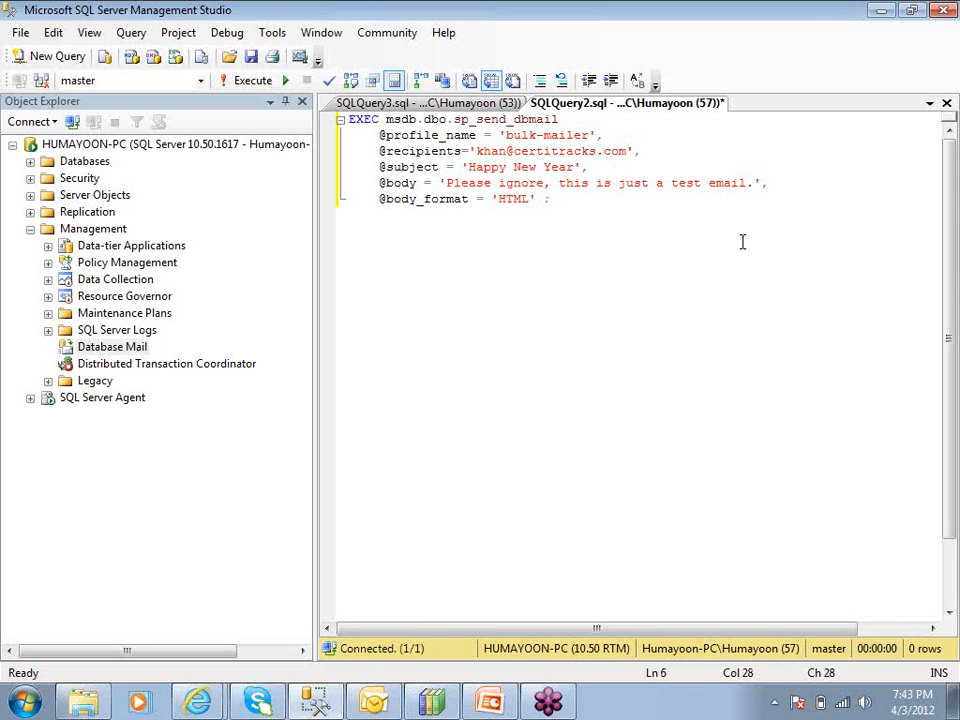
double_click(528, 151)
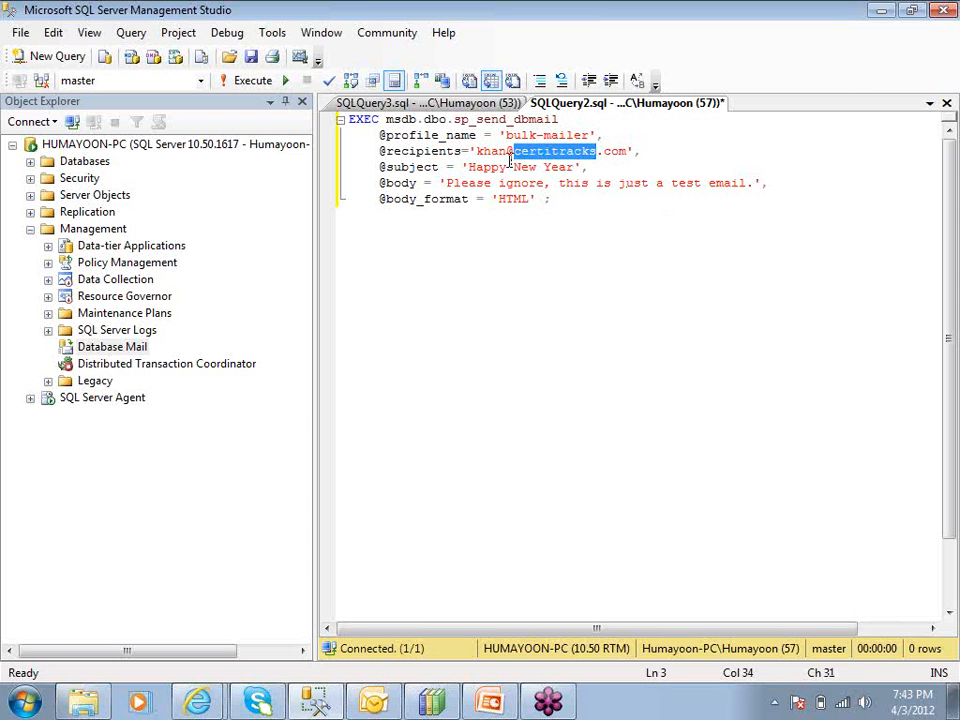
left_click(510, 161)
key("ctrl+Home")
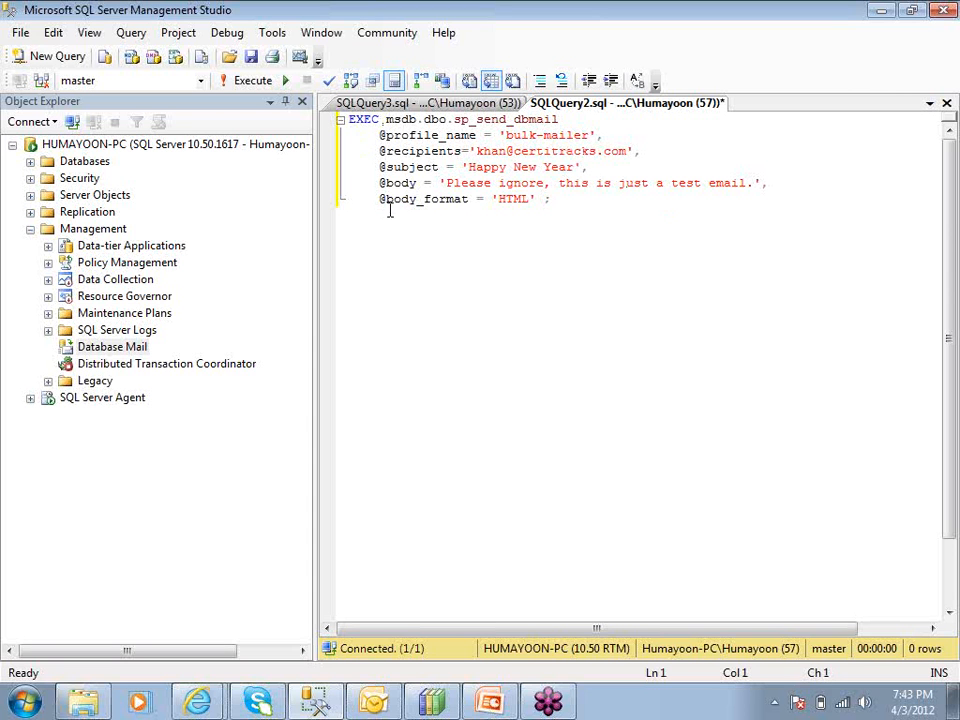
left_click_drag(476, 151, 628, 158)
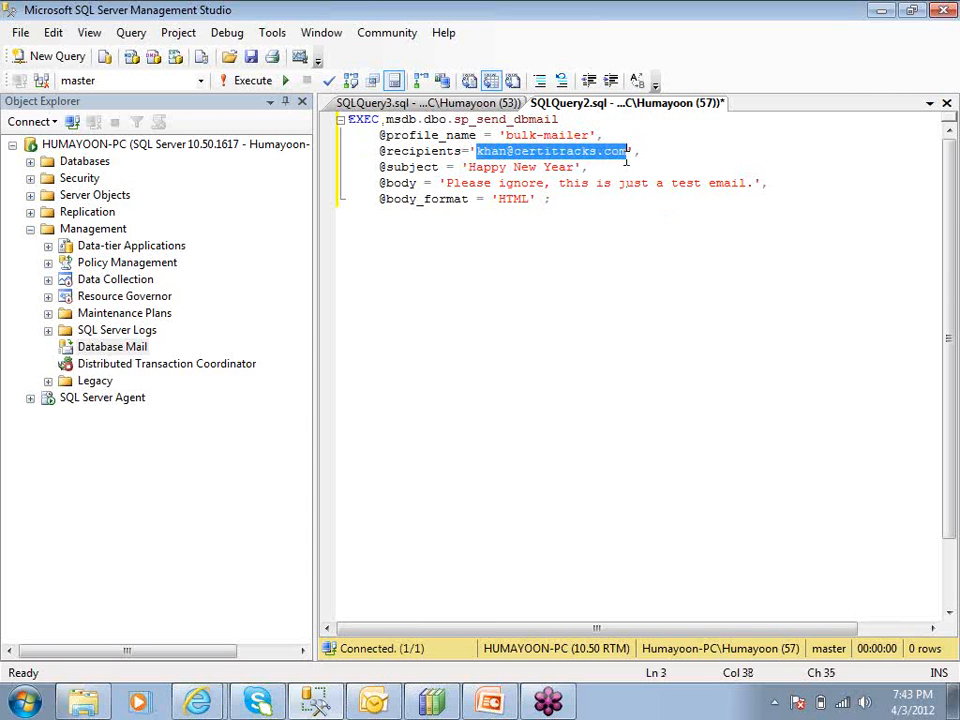
left_click(499, 153)
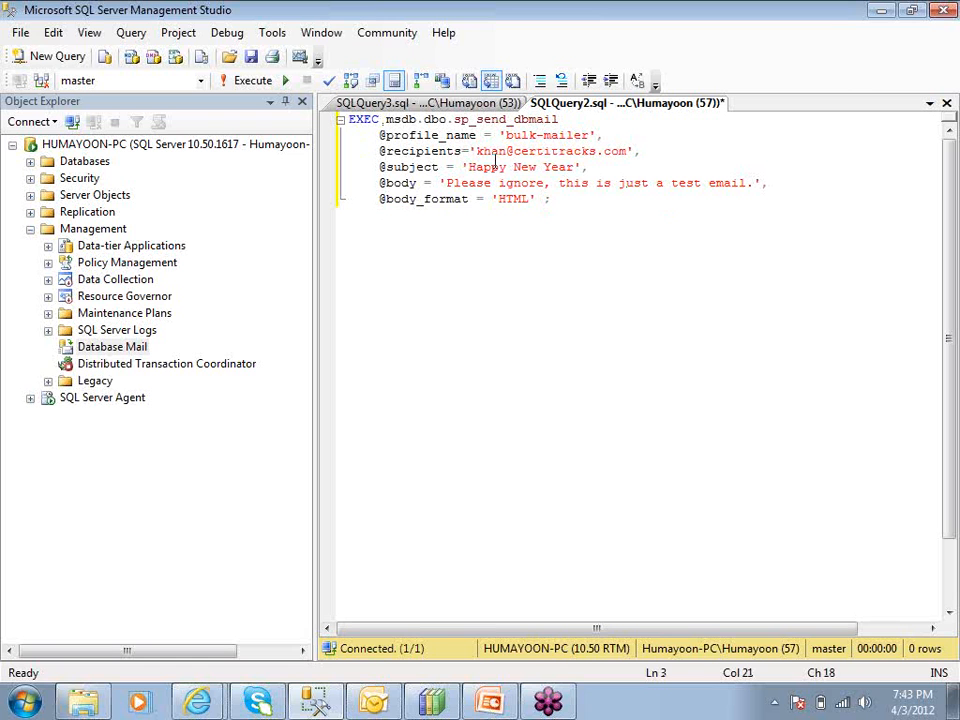
double_click(485, 151)
left_click_drag(485, 151, 637, 150)
left_click(586, 249)
key("Left")
key("Left")
left_click(629, 151)
left_click_drag(477, 151, 629, 151)
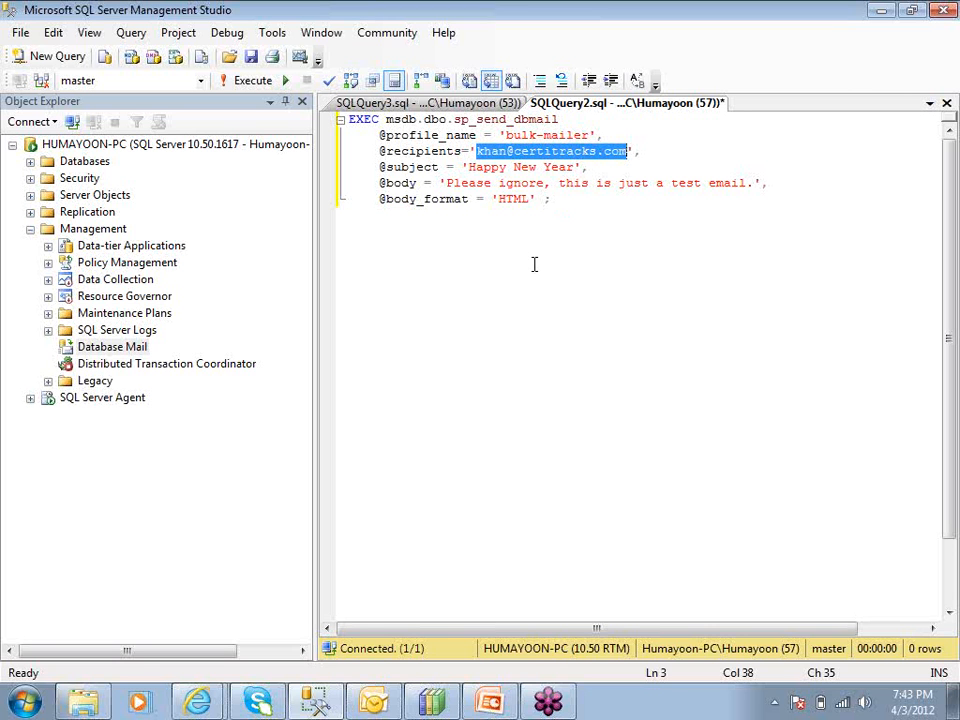
left_click(523, 212)
double_click(485, 151)
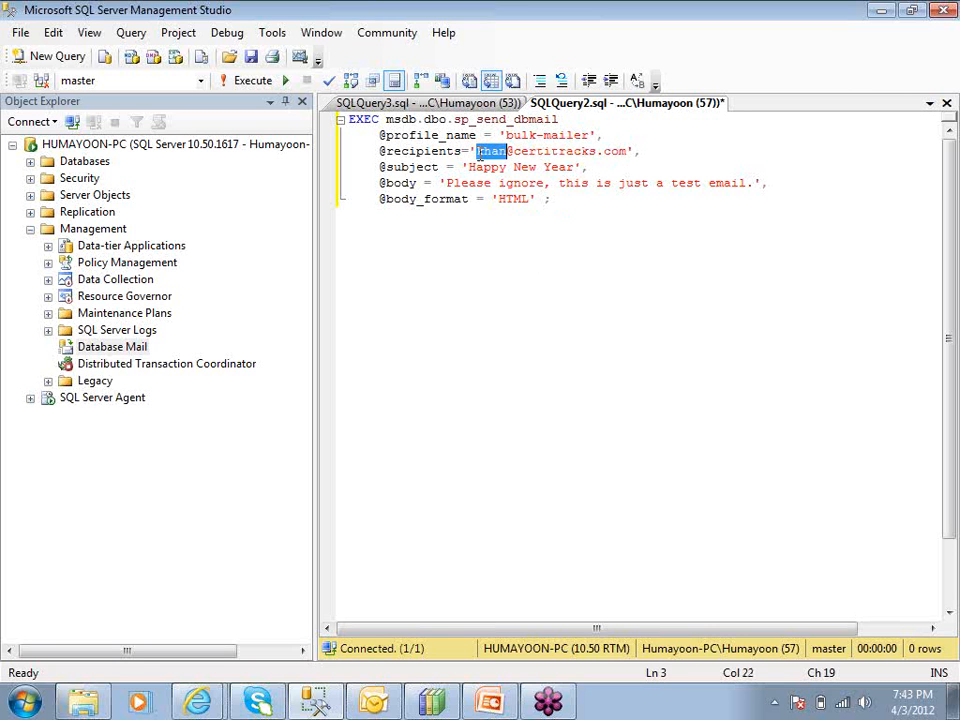
left_click(574, 151)
left_click(603, 151)
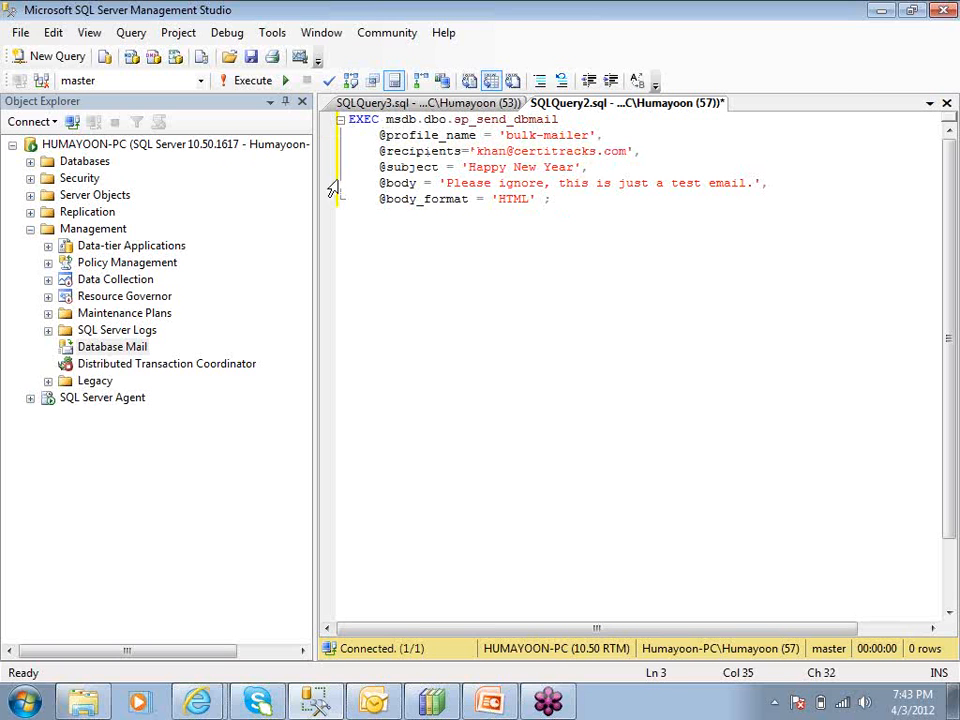
Execute the sp_send_dbmail script to send the 'Happy New Year' e-mail and check the returned message
left_click(449, 233)
left_click(268, 86)
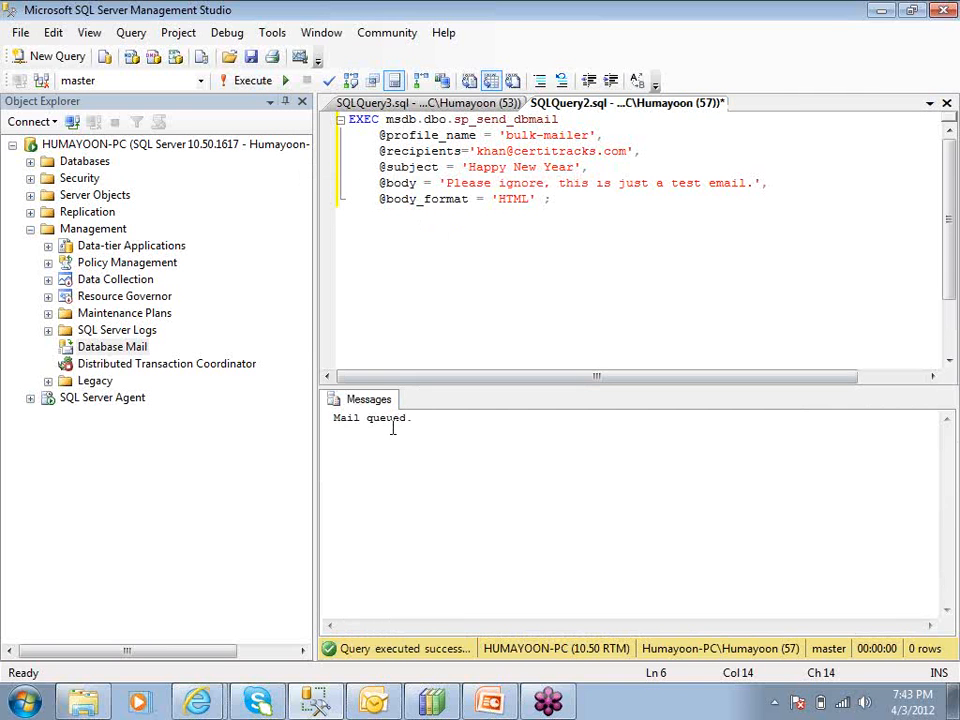
left_click_drag(410, 418, 334, 418)
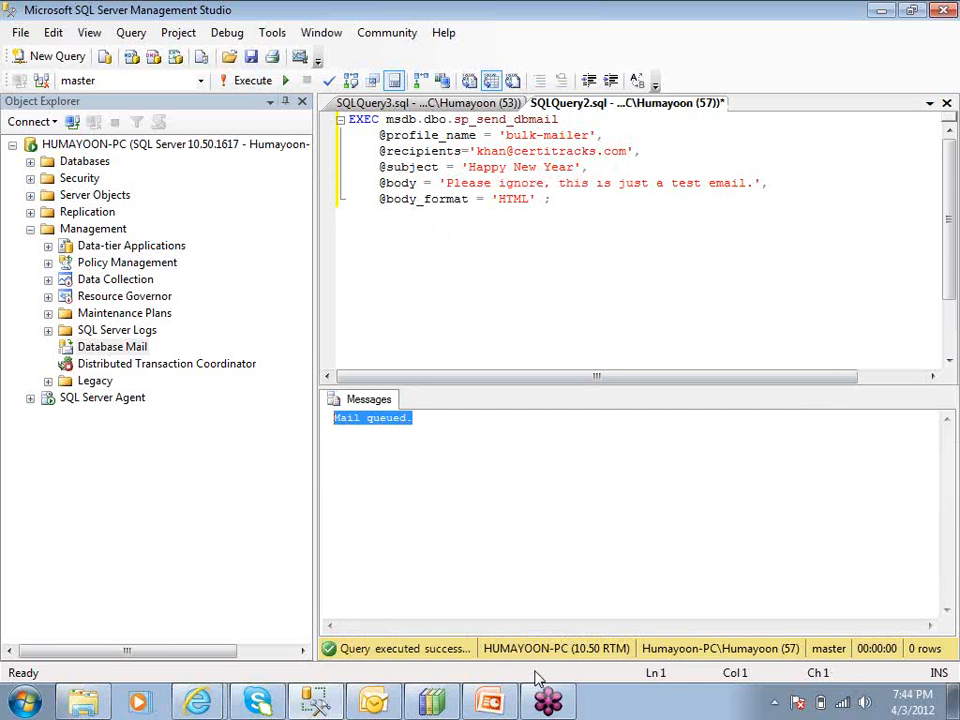
Switch to Outlook and check the received 'Happy New Year' e-mail in the Inbox
left_click(378, 706)
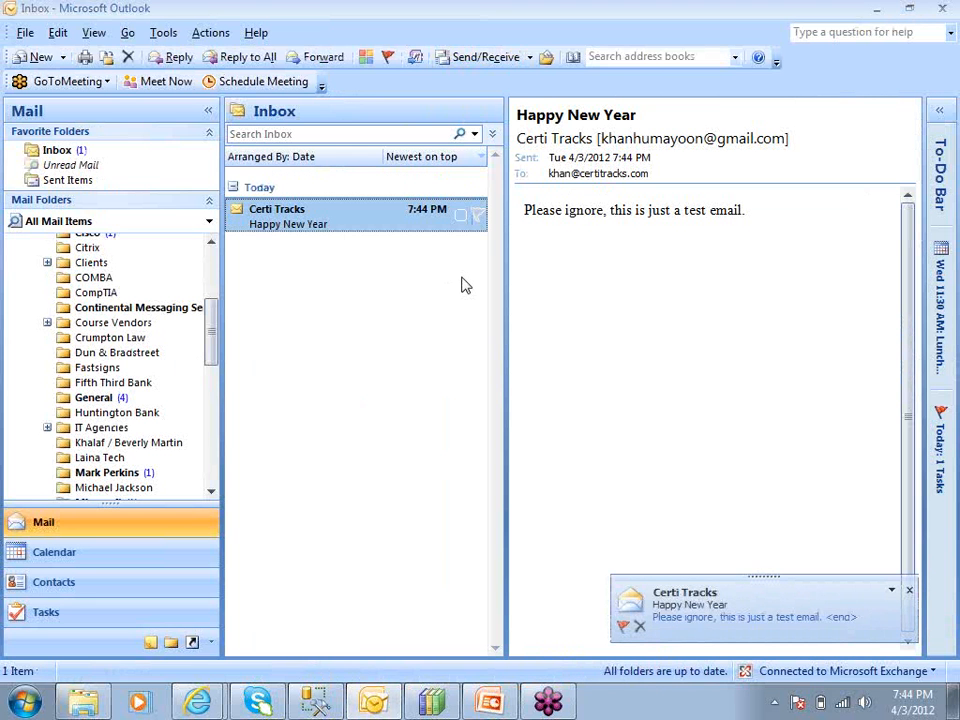
left_click_drag(517, 116, 633, 114)
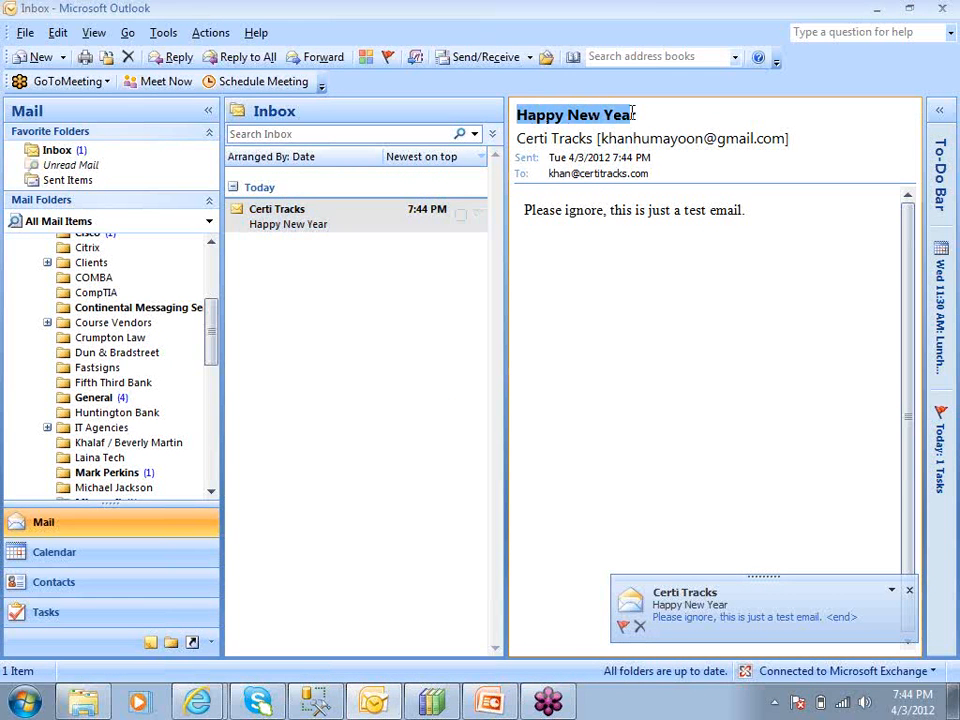
left_click(604, 336)
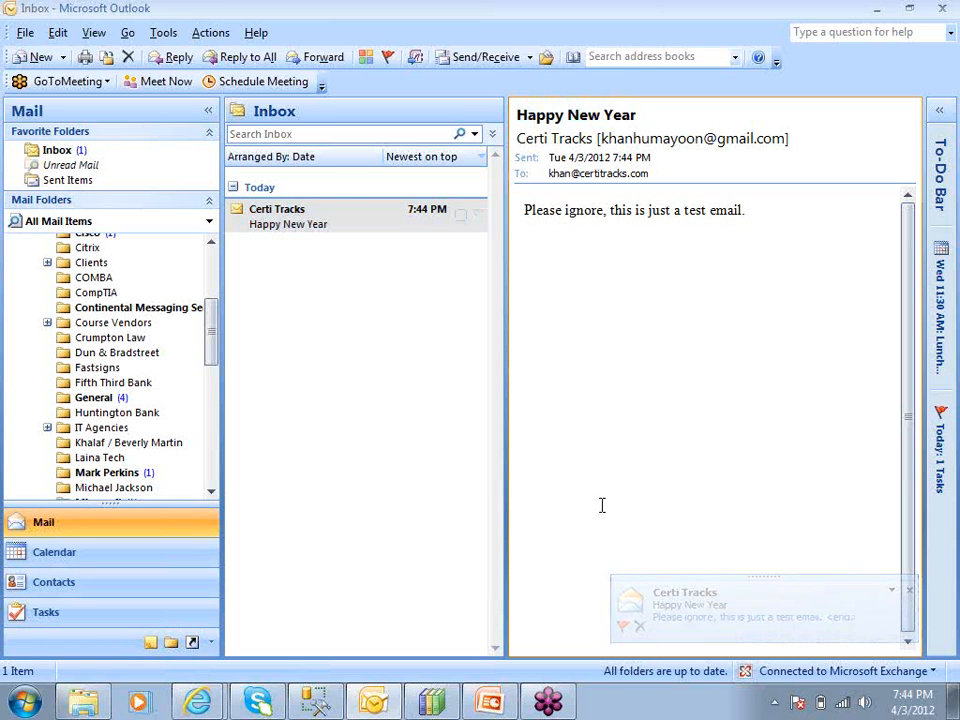
left_click(328, 229)
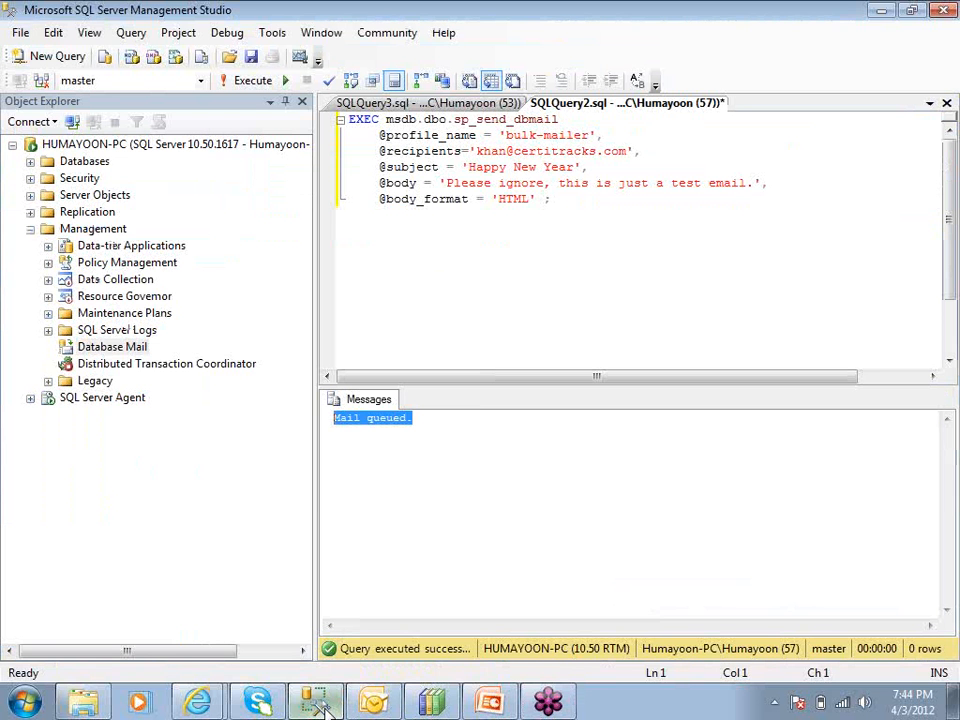
Switch back to SQL Server Management Studio and review the complete sp_send_dbmail script
left_click(315, 702)
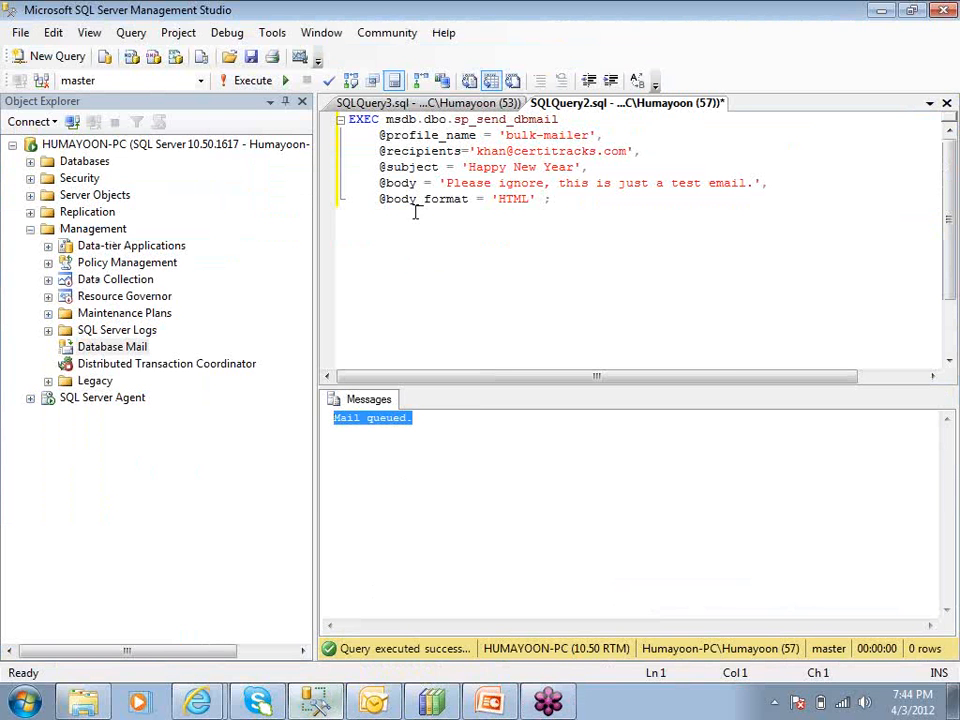
left_click(562, 199)
key("ctrl+a")
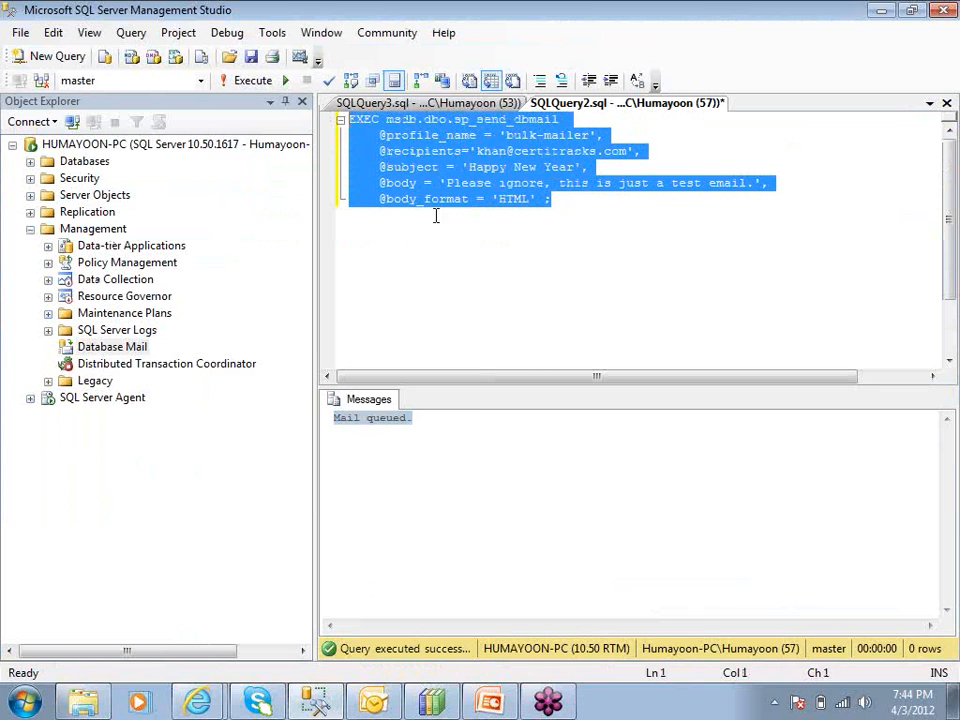
left_click(480, 262)
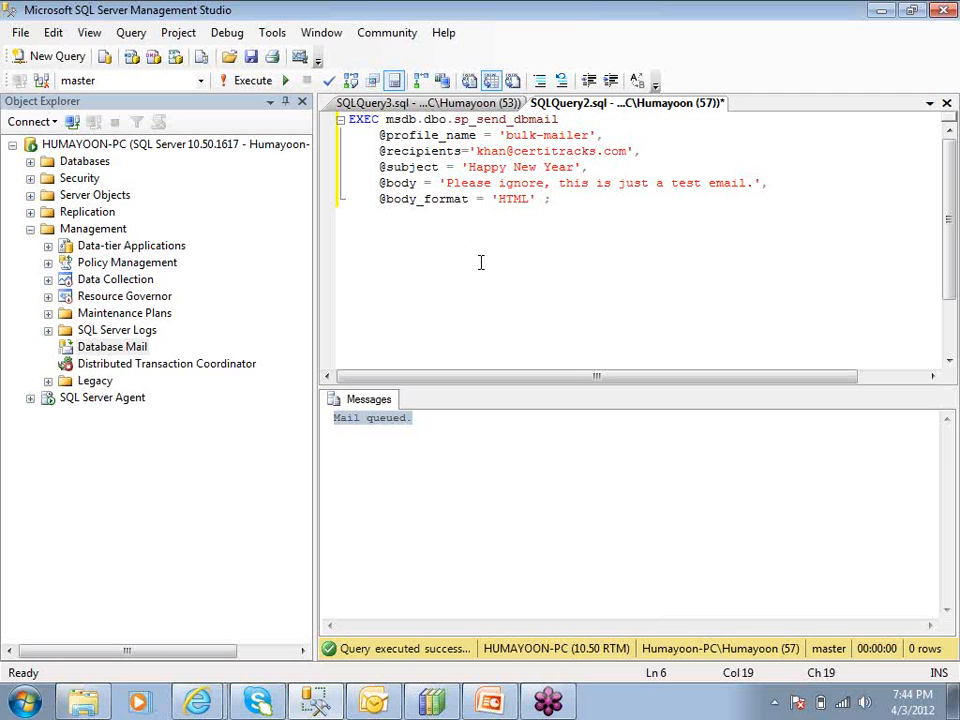
Open the Database Mail Configuration Wizard, look through its setup and maintenance task options, and cancel the wizard
left_click(100, 347)
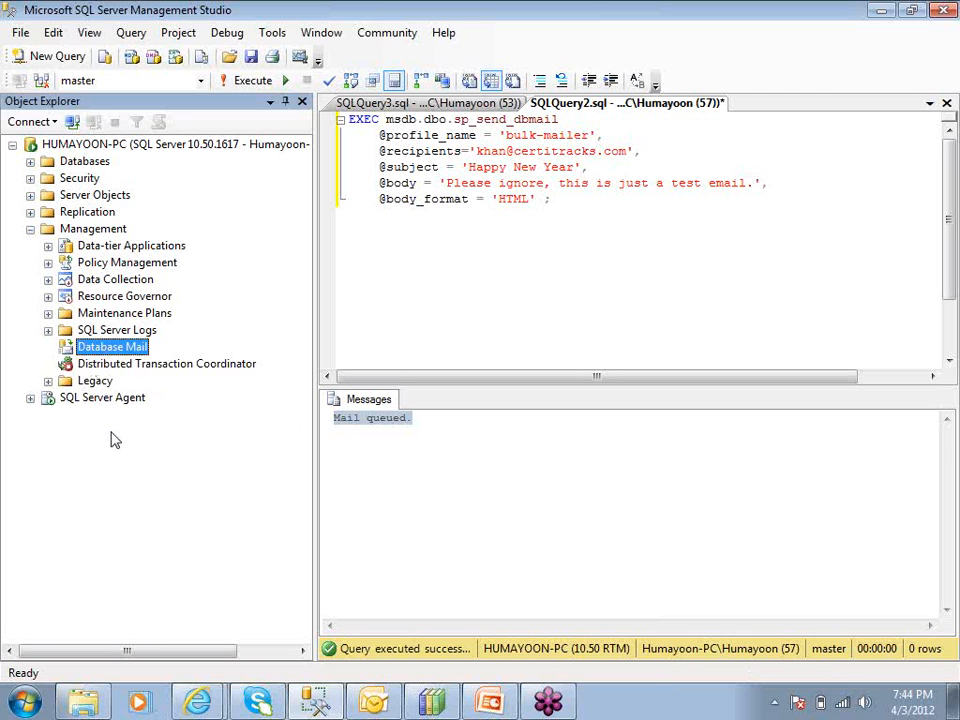
right_click(106, 352)
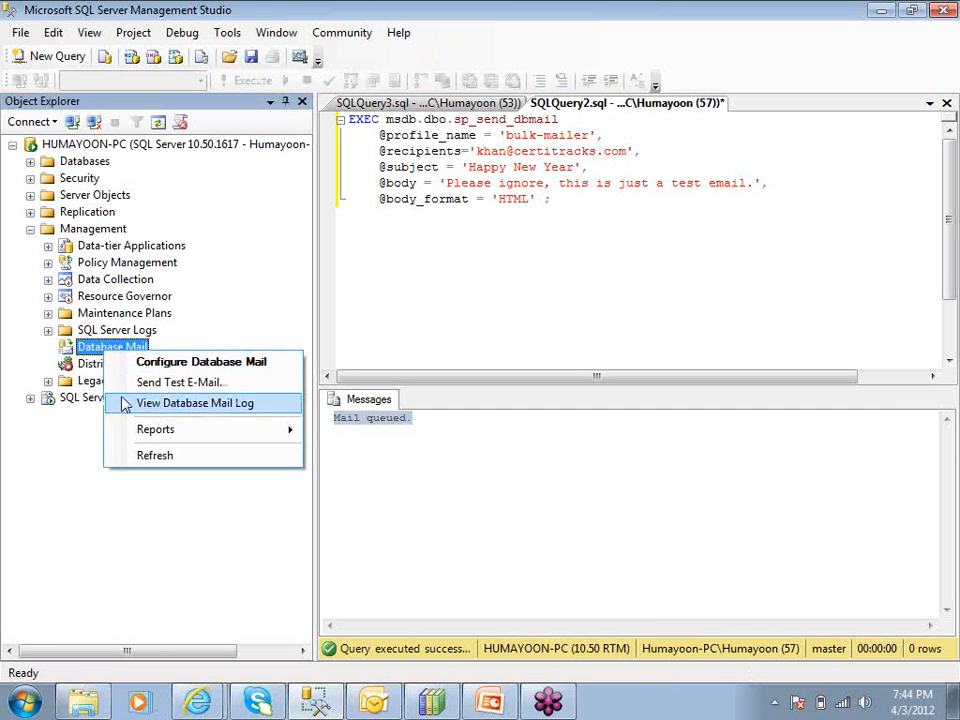
left_click(130, 364)
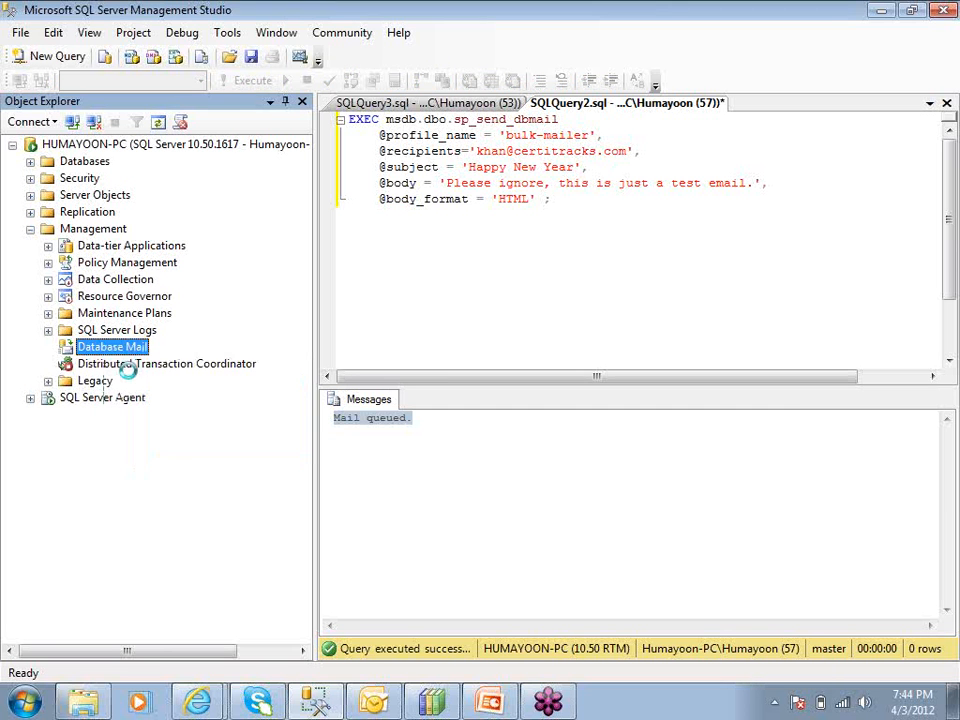
left_click(583, 586)
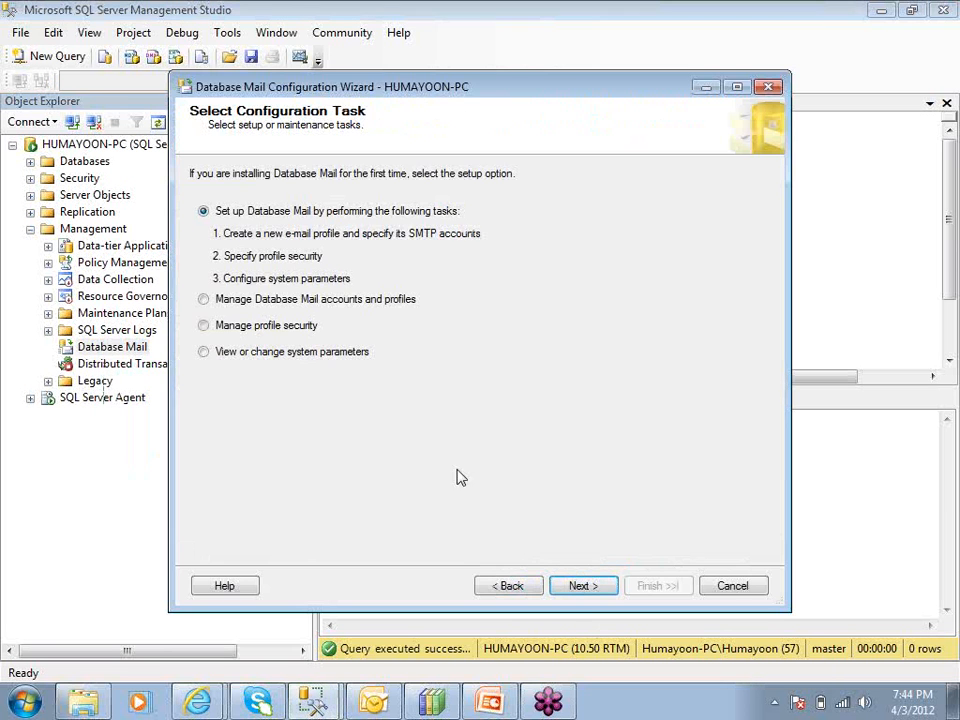
left_click(225, 302)
left_click(215, 329)
left_click(215, 356)
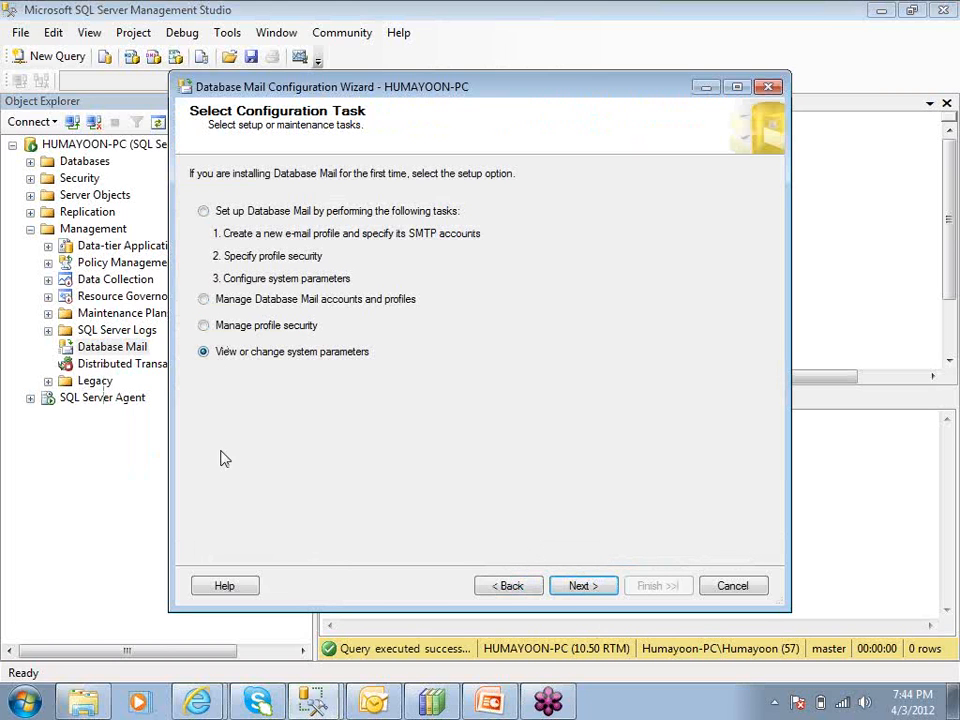
left_click(204, 213)
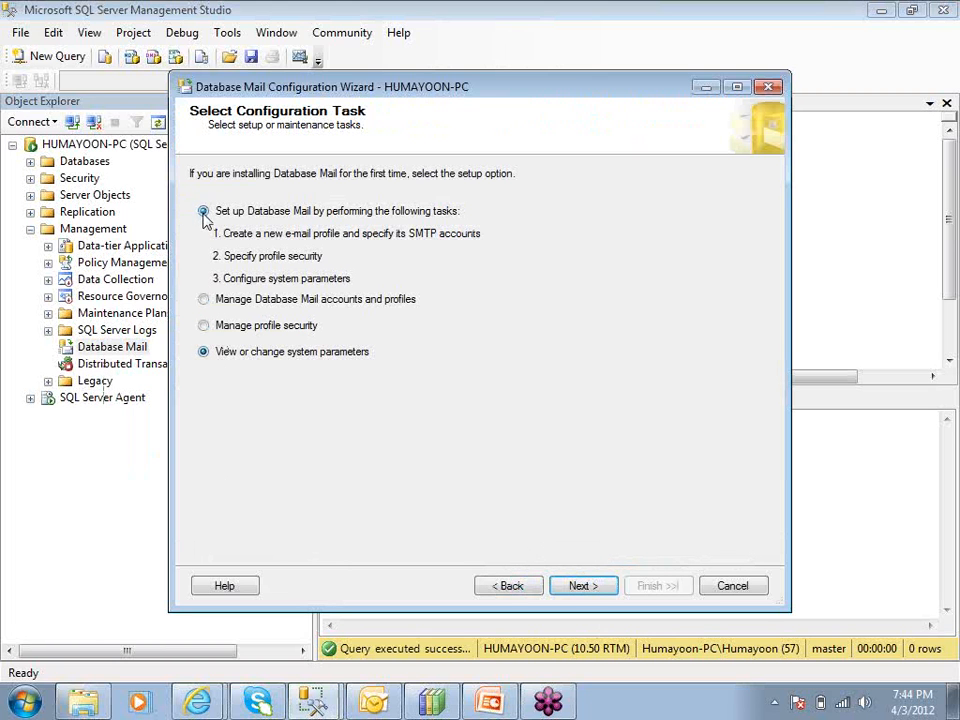
left_click(731, 587)
Look over the sp_send_dbmail script once more, and minimize the SQL Server Management Studio and Outlook windows
left_click_drag(574, 210, 316, 120)
left_click(484, 203)
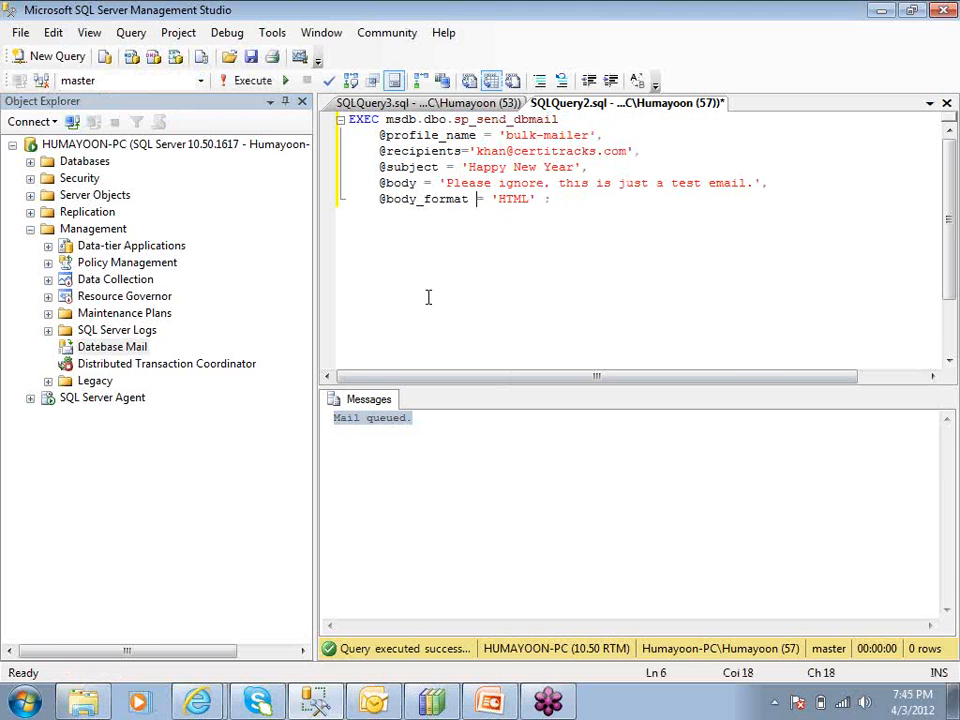
left_click(878, 13)
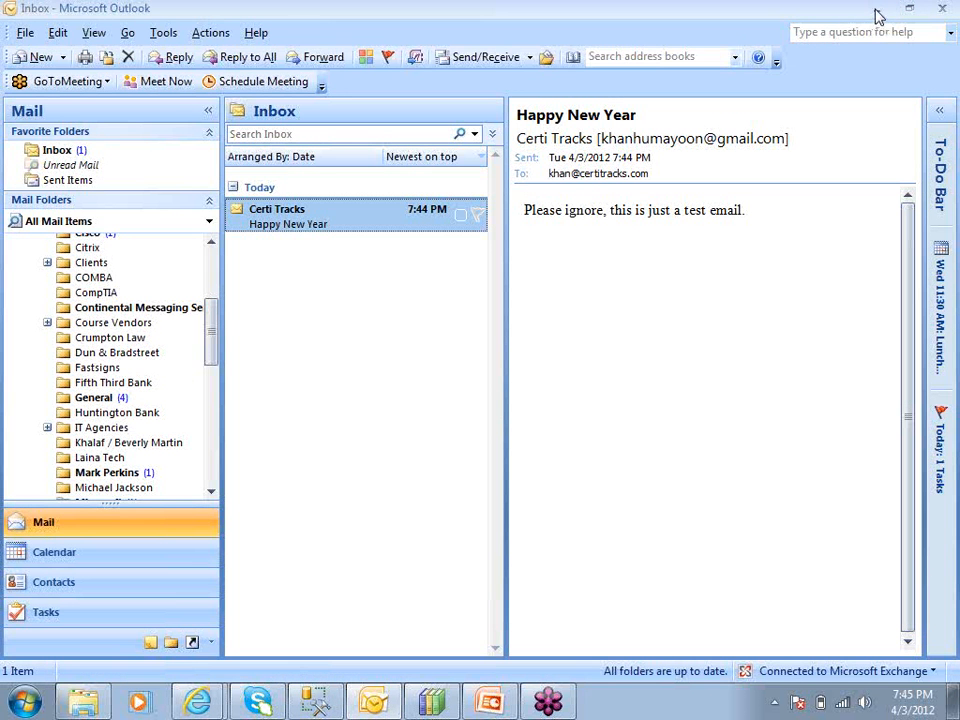
left_click(876, 14)
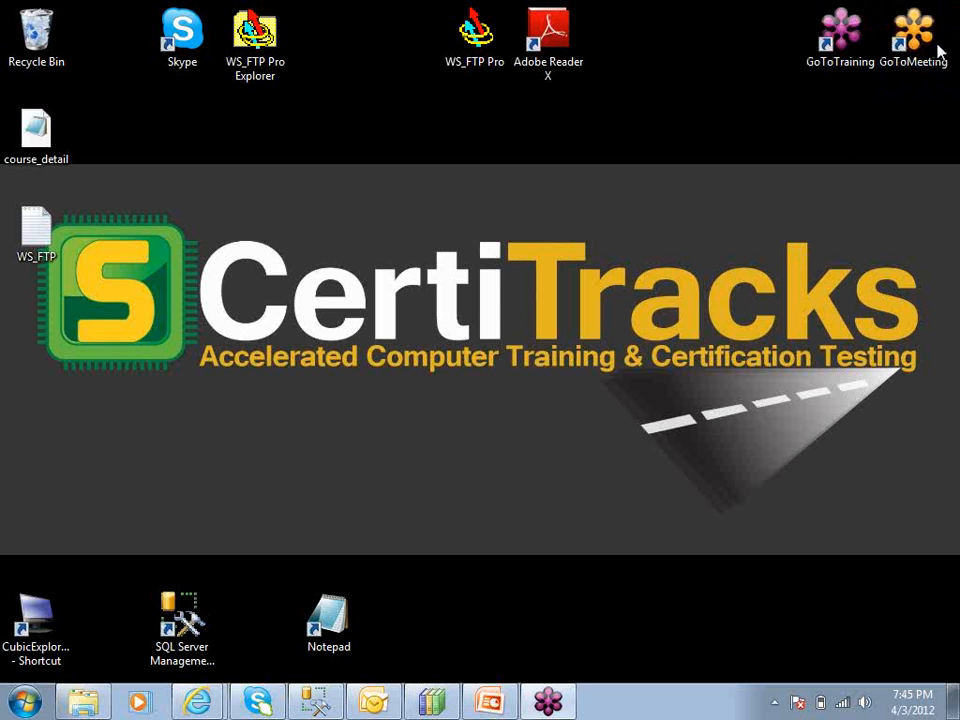